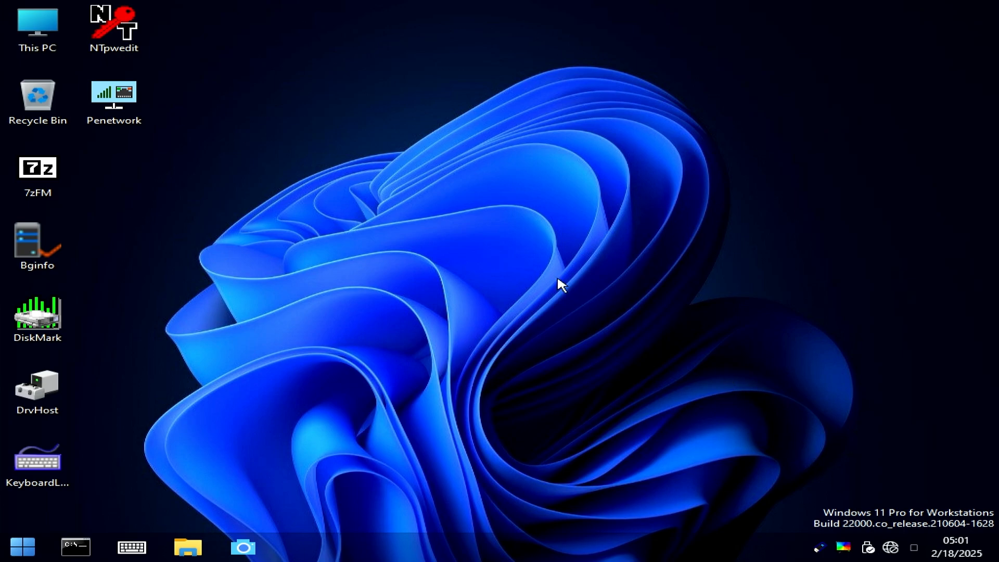
Launch Dism++x64.exe from the dism folder on the datos (D:) drive, accept its user agreement and maximize its window
double_click(37, 28)
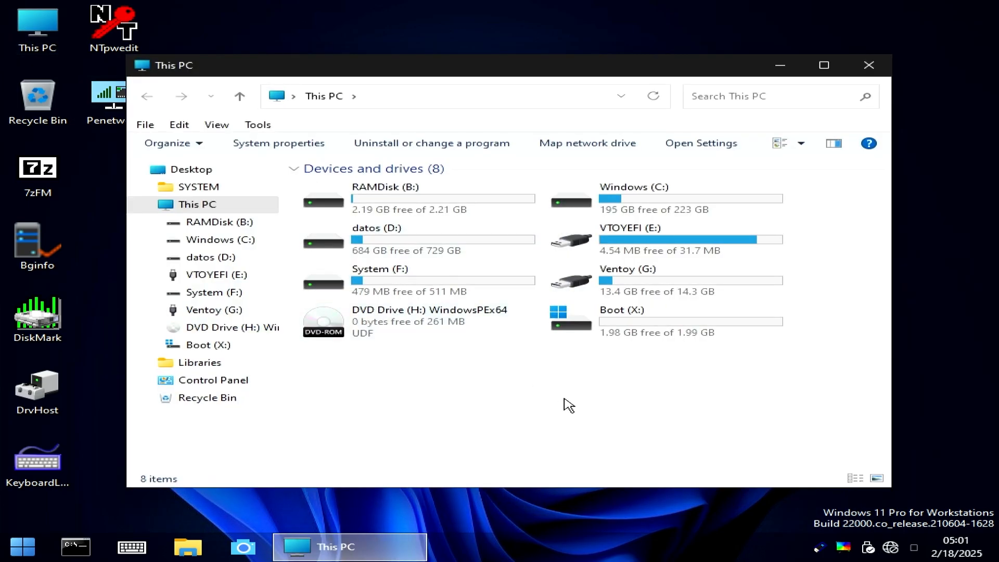
left_click(683, 214)
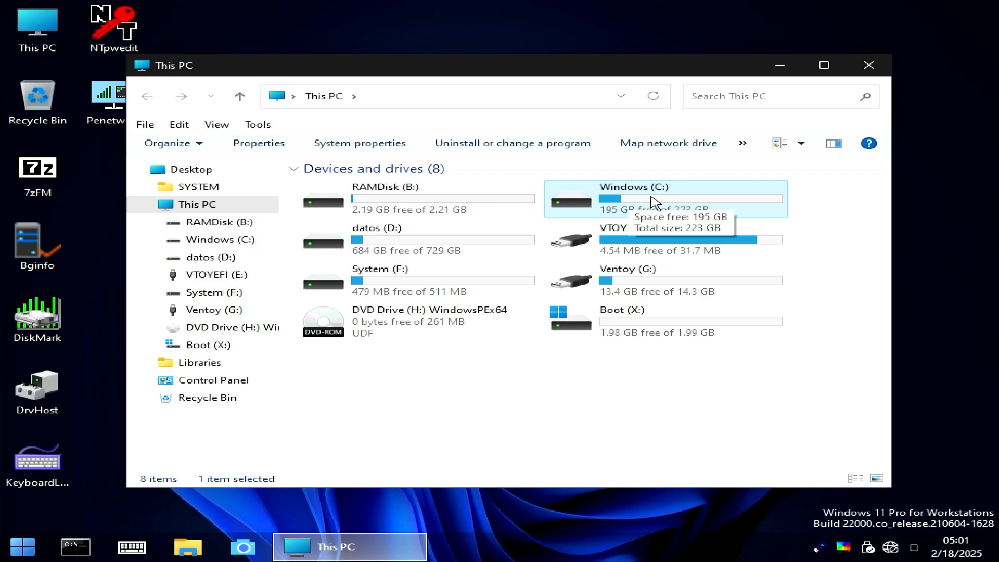
left_click(663, 389)
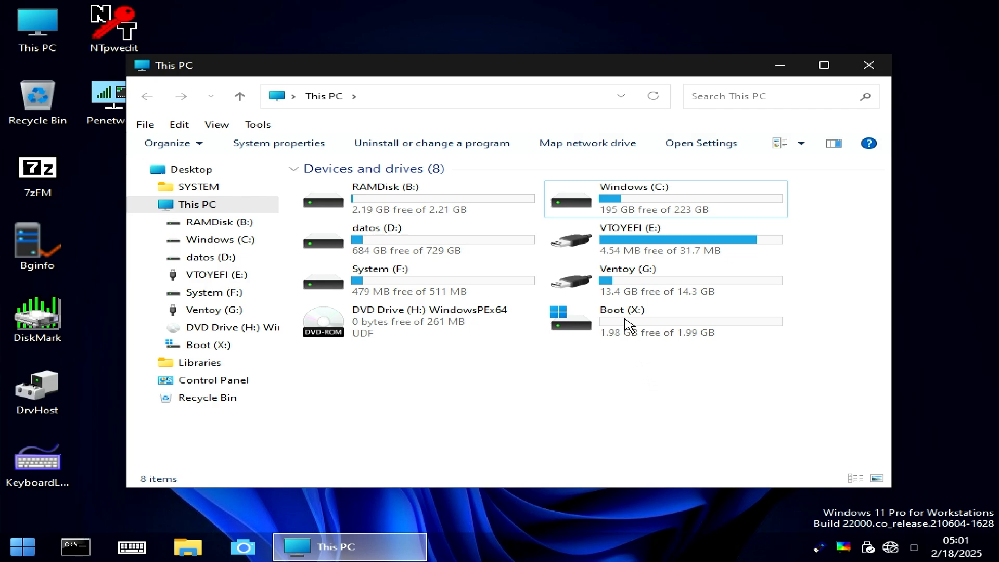
double_click(439, 238)
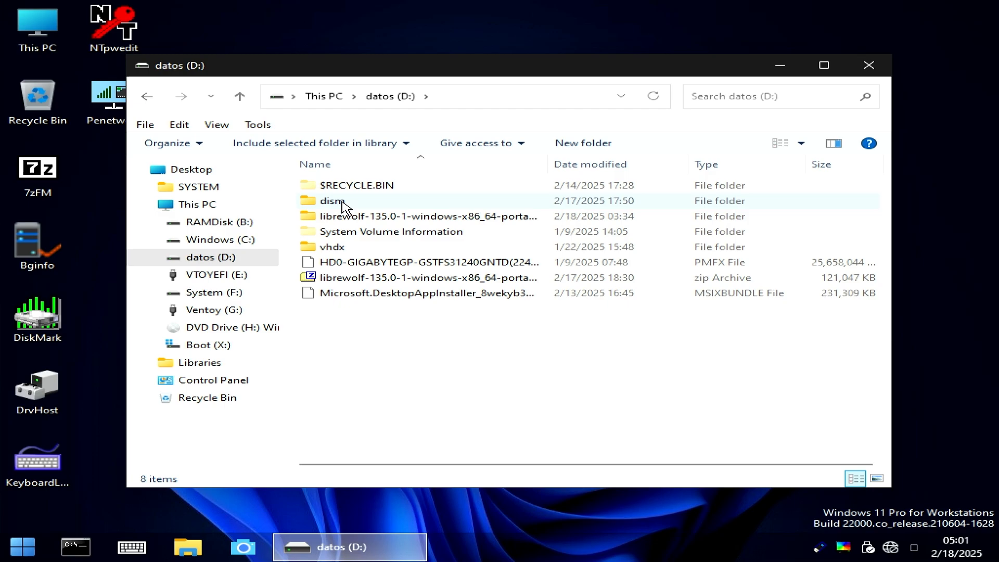
double_click(344, 203)
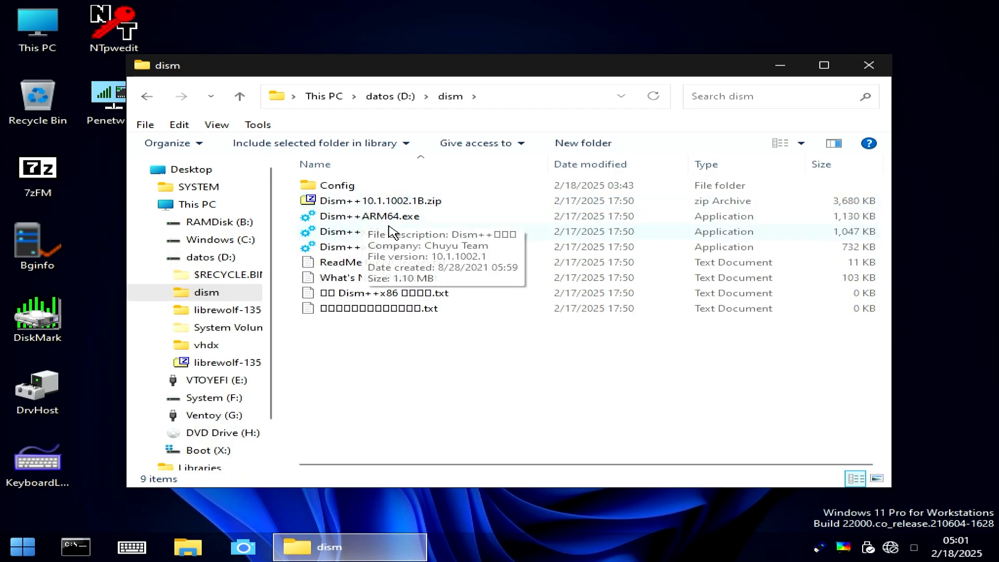
double_click(392, 231)
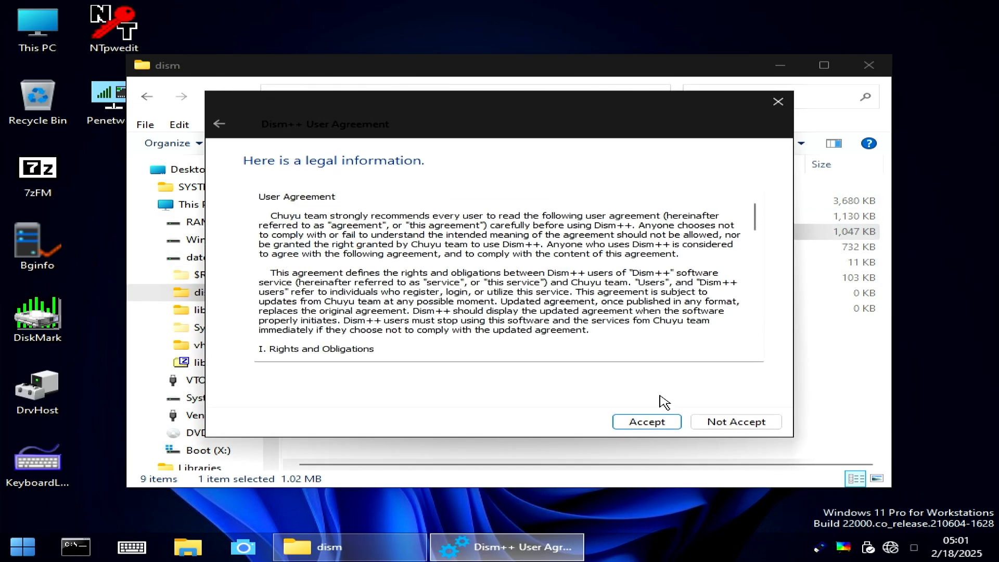
left_click(665, 425)
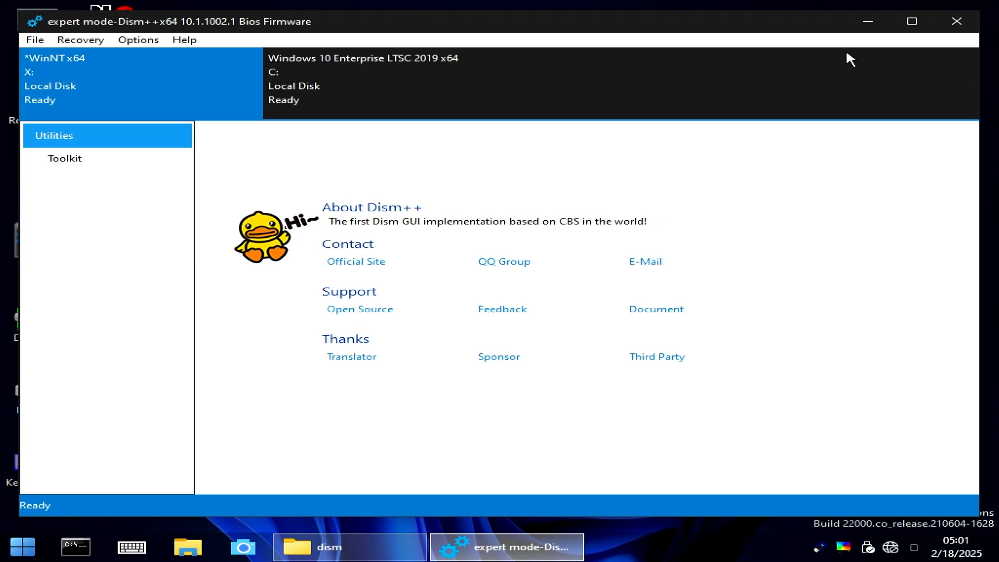
double_click(821, 26)
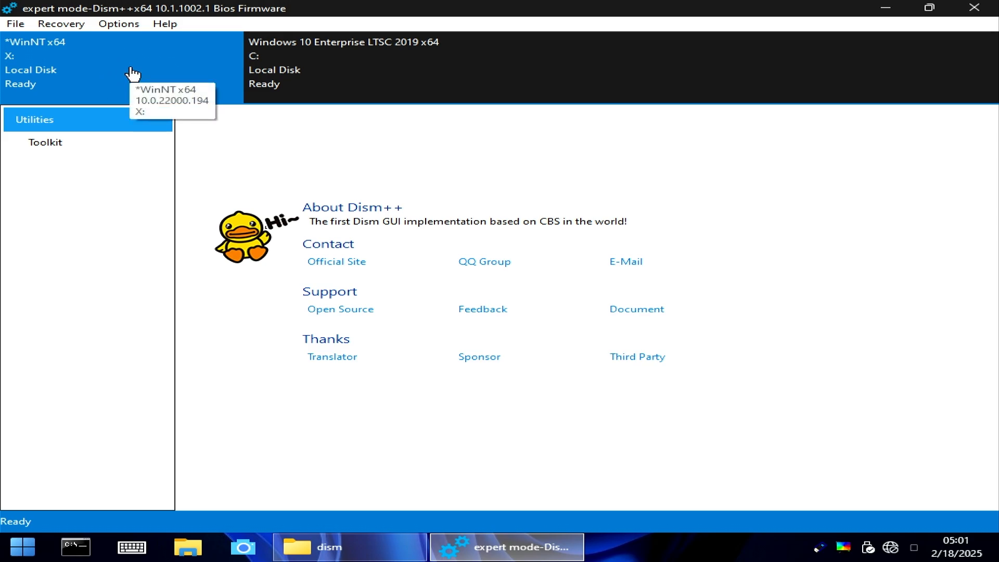
Open a session for the Windows 10 Enterprise LTSC 2019 x64 installation on C: and show its drivers
left_click(439, 59)
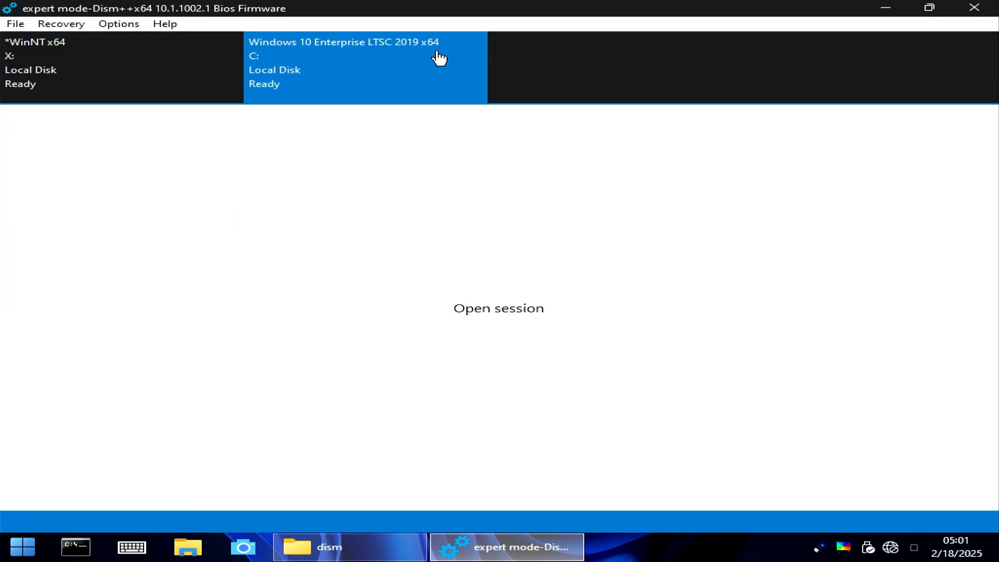
left_click(531, 308)
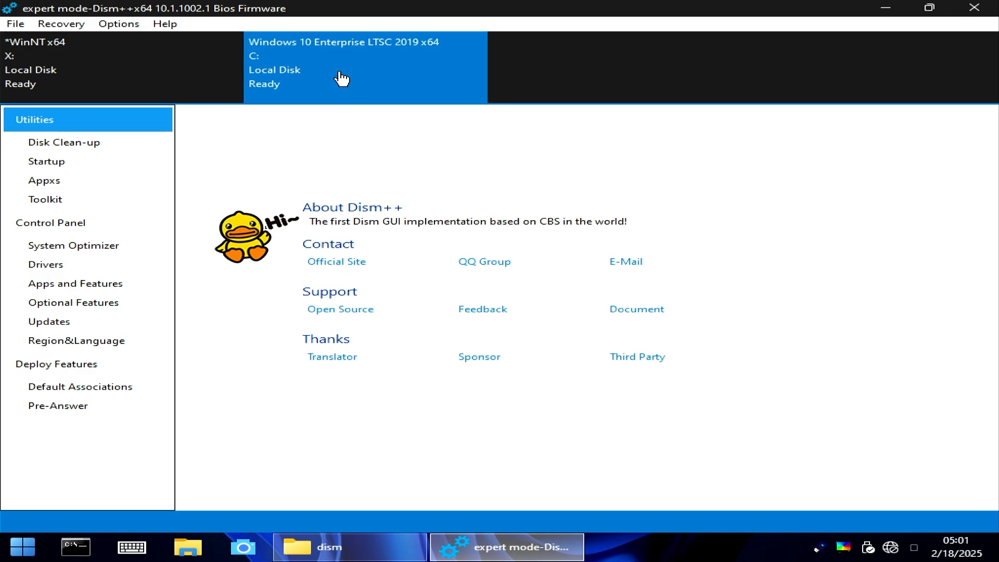
left_click(58, 266)
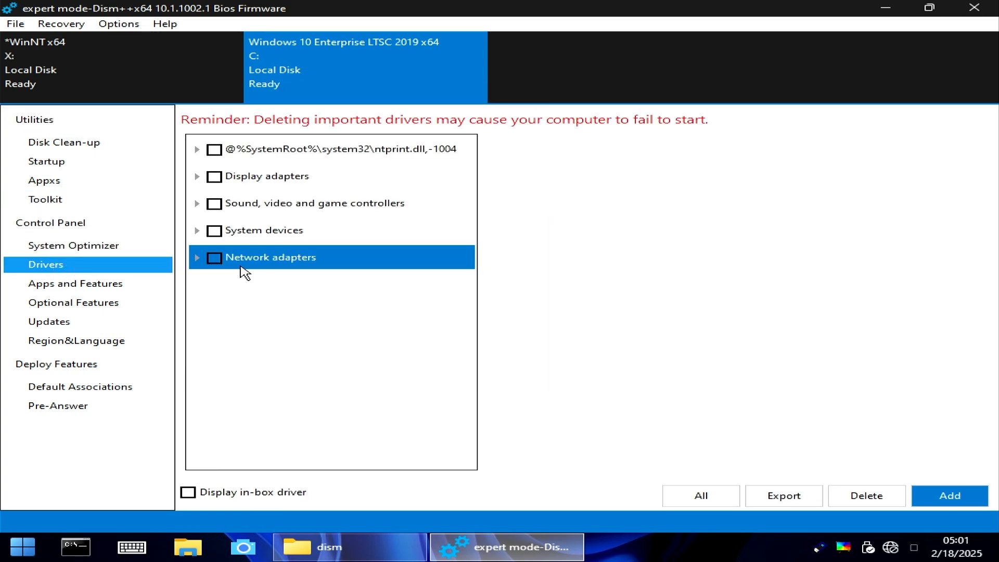
Export the Network adapters drivers into a new folder named net on the datos (D:) drive
left_click(215, 259)
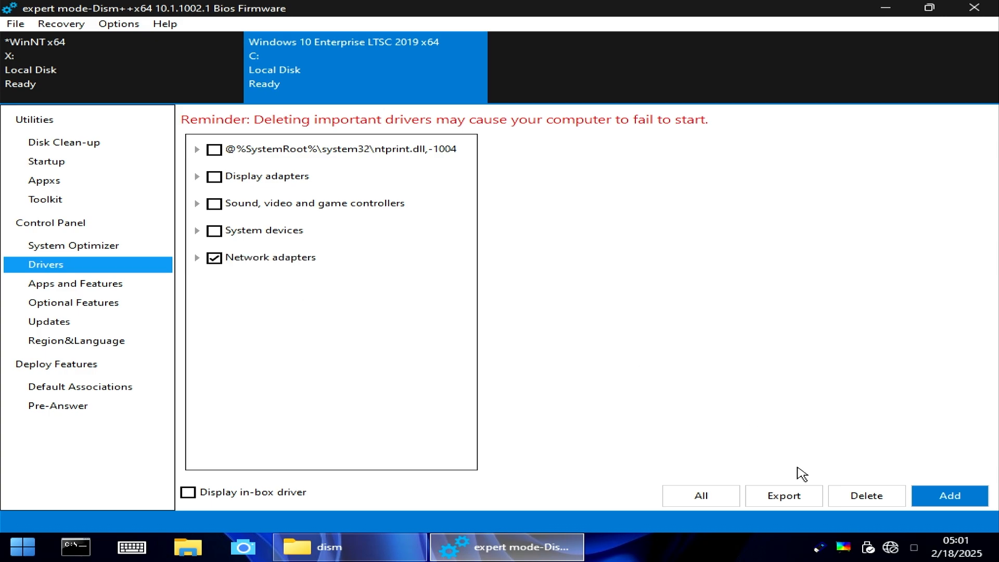
left_click(787, 495)
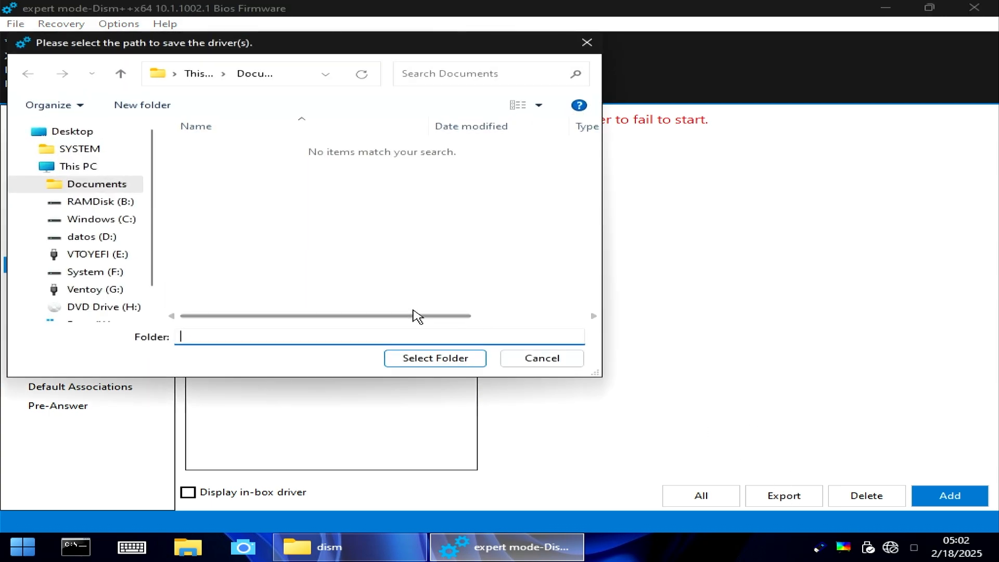
left_click(79, 238)
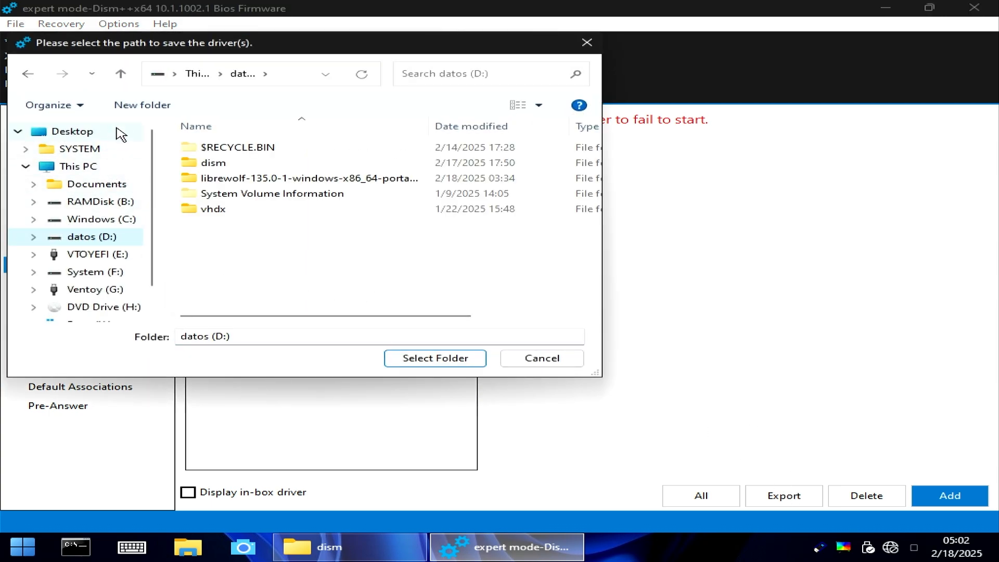
left_click(130, 110)
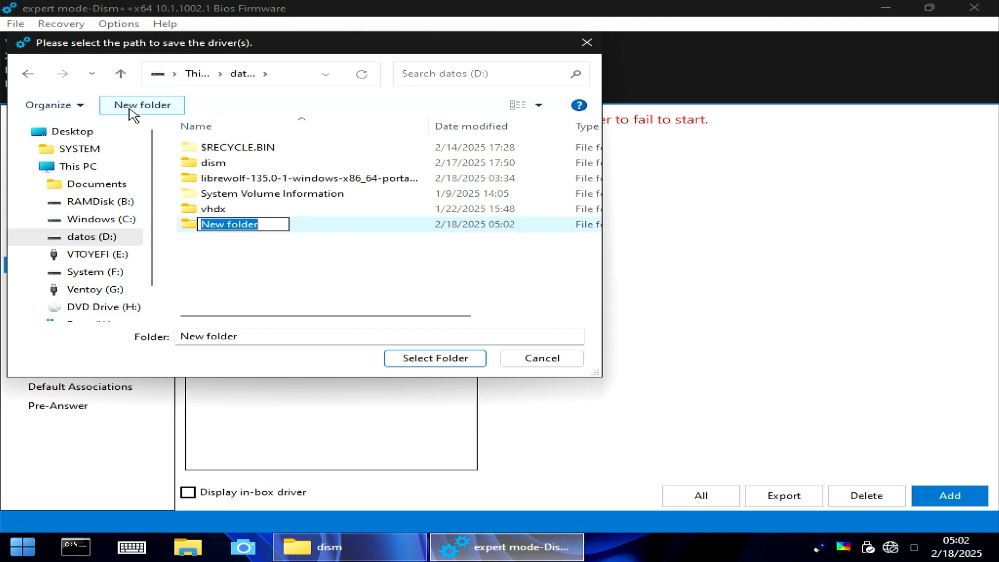
type("net")
key("Return")
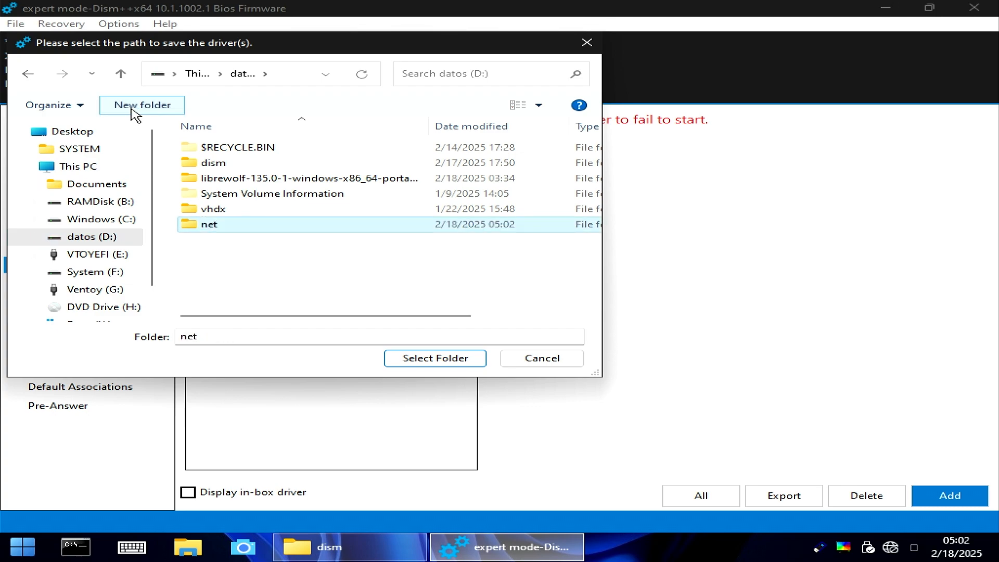
left_click(444, 362)
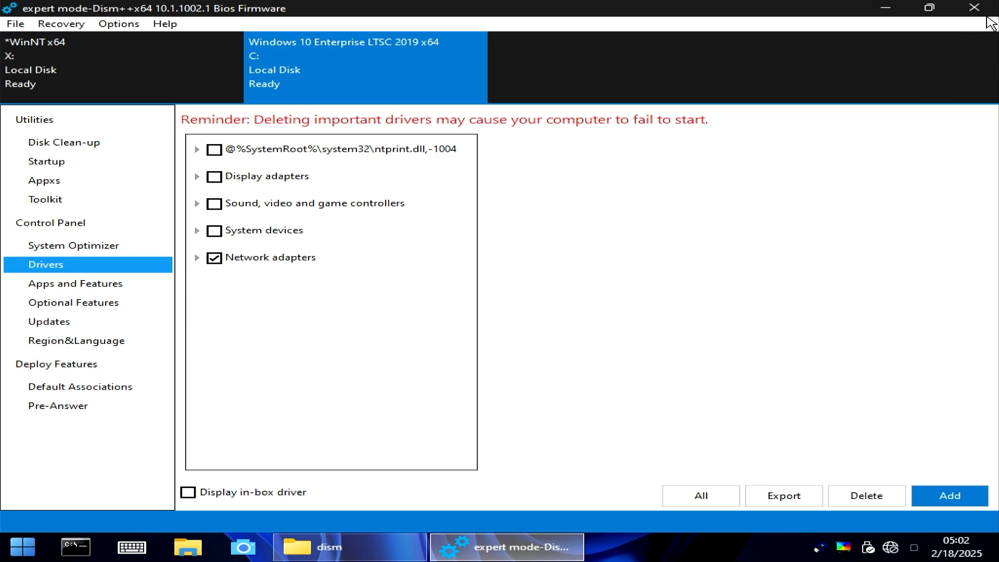
Unmount the Windows 10 Enterprise LTSC 2019 image and close Dism++
left_click(25, 24)
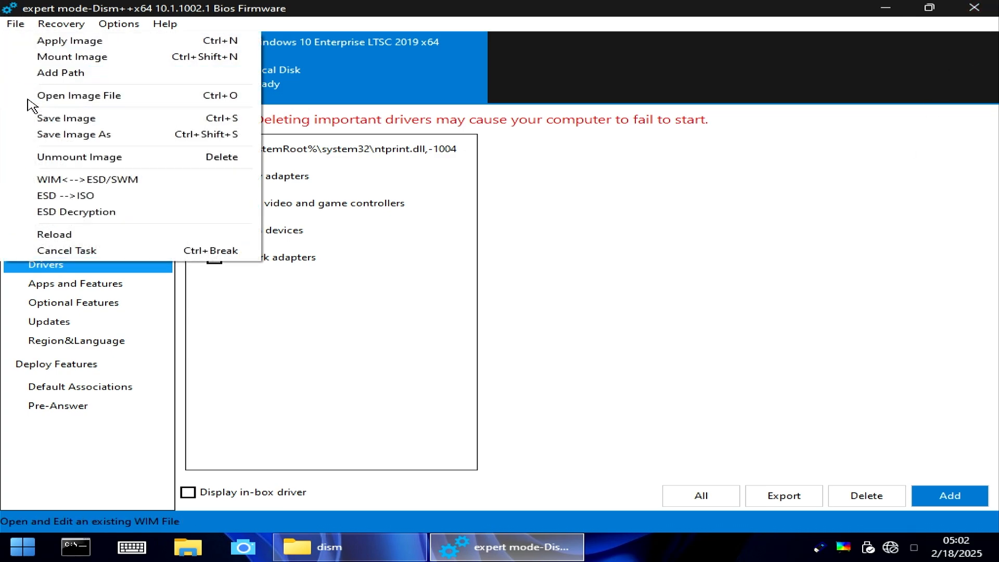
left_click(82, 158)
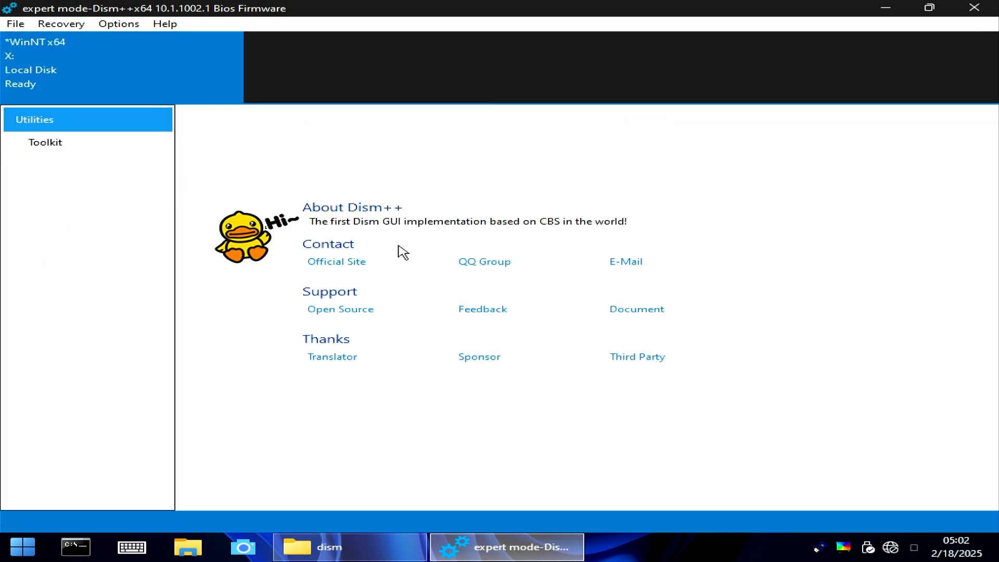
left_click(989, 11)
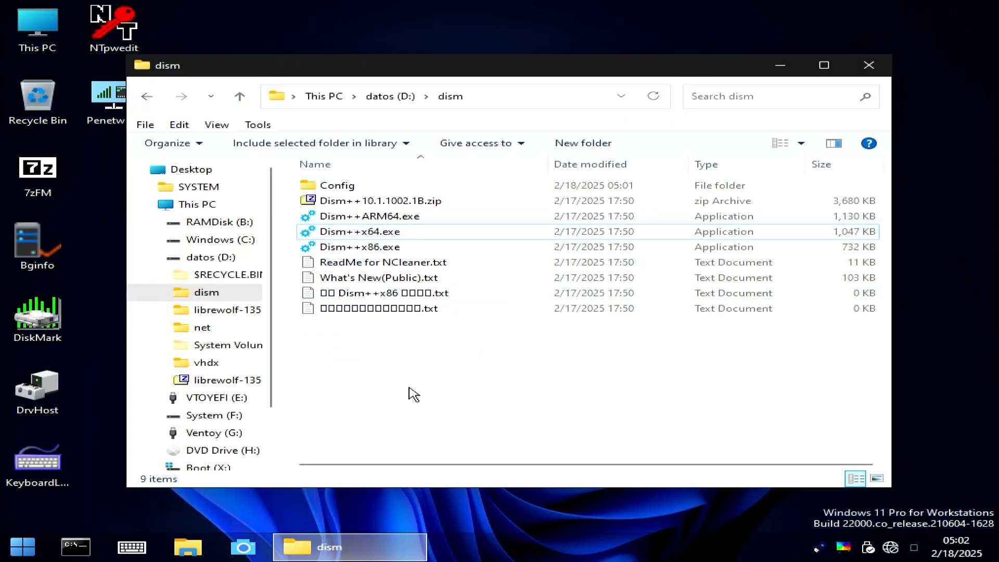
Go to the exported driver's netl1c63x64.inf folder inside D:\net\Network adapters
left_click(240, 97)
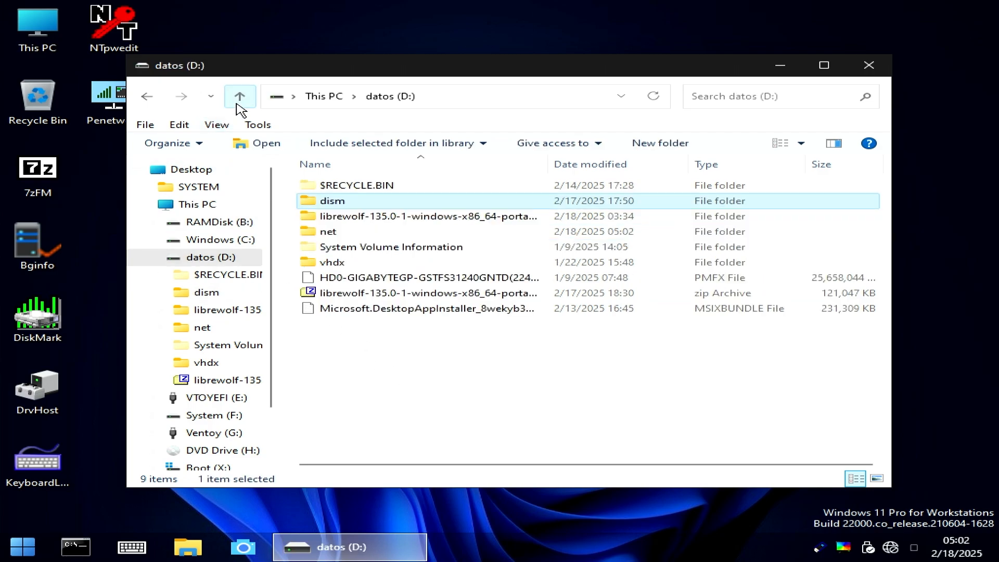
double_click(350, 231)
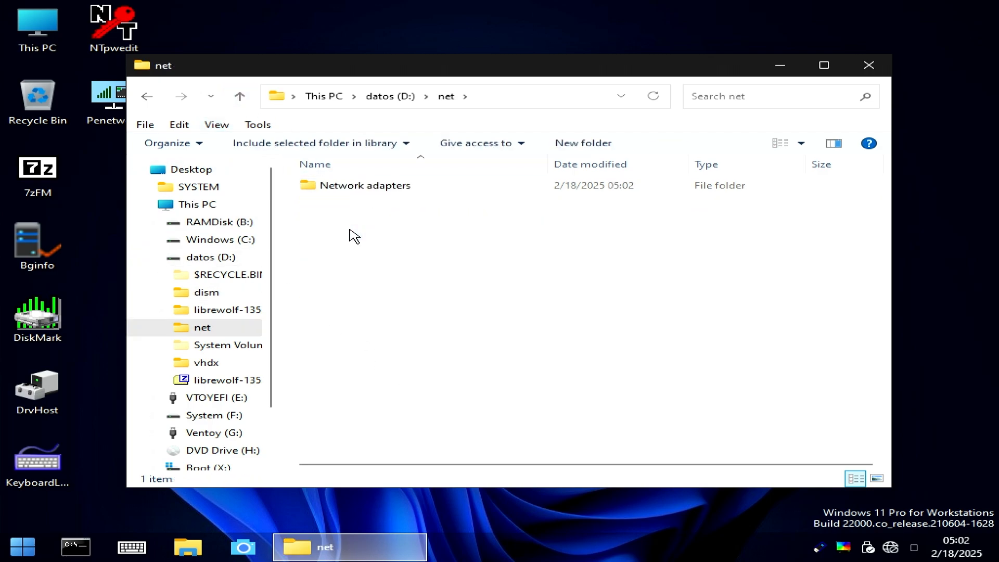
left_click(357, 191)
double_click(358, 188)
double_click(358, 188)
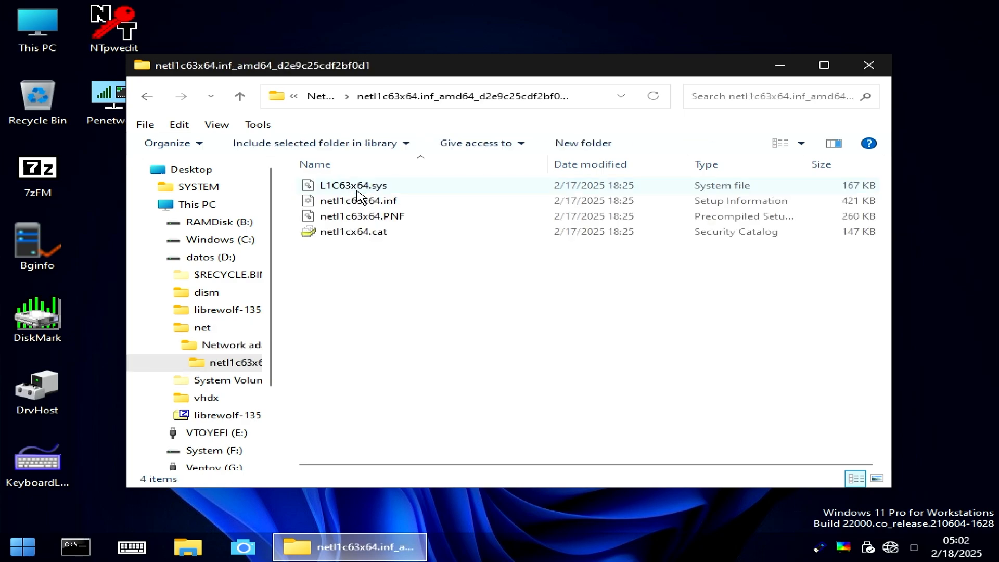
Copy the full path of netl1c63x64.inf and minimize the folder window
left_click(414, 202)
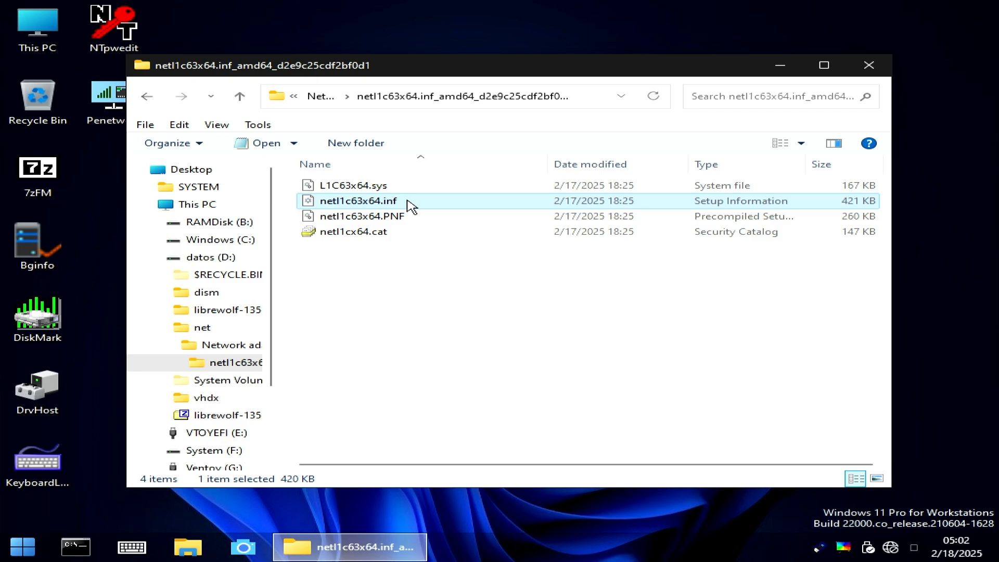
right_click(410, 205)
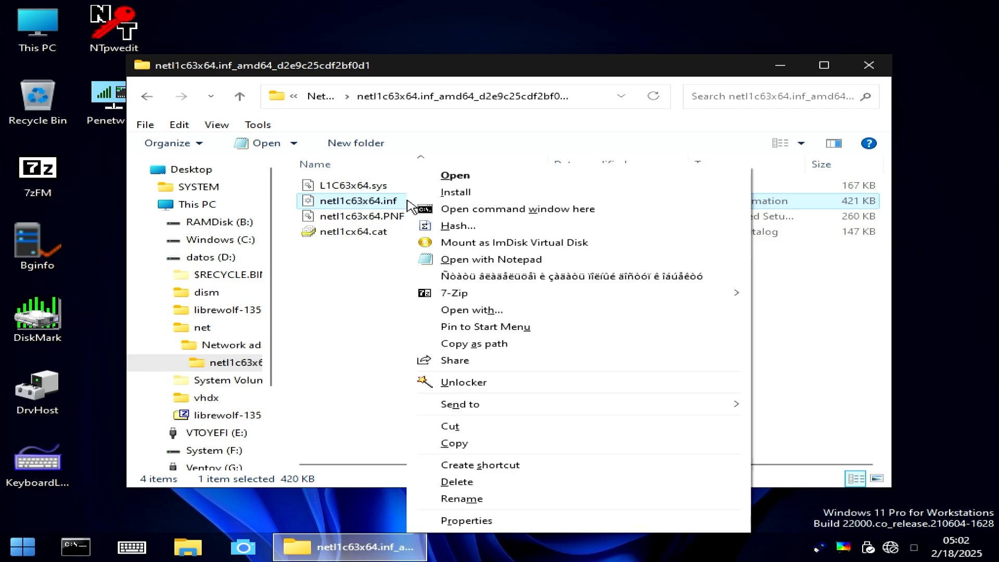
left_click(523, 343)
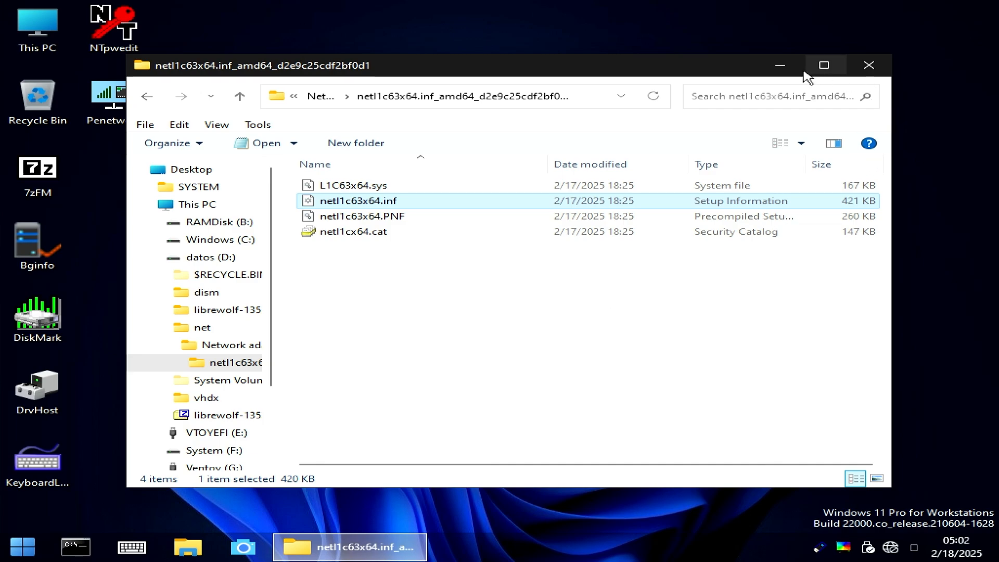
left_click(780, 66)
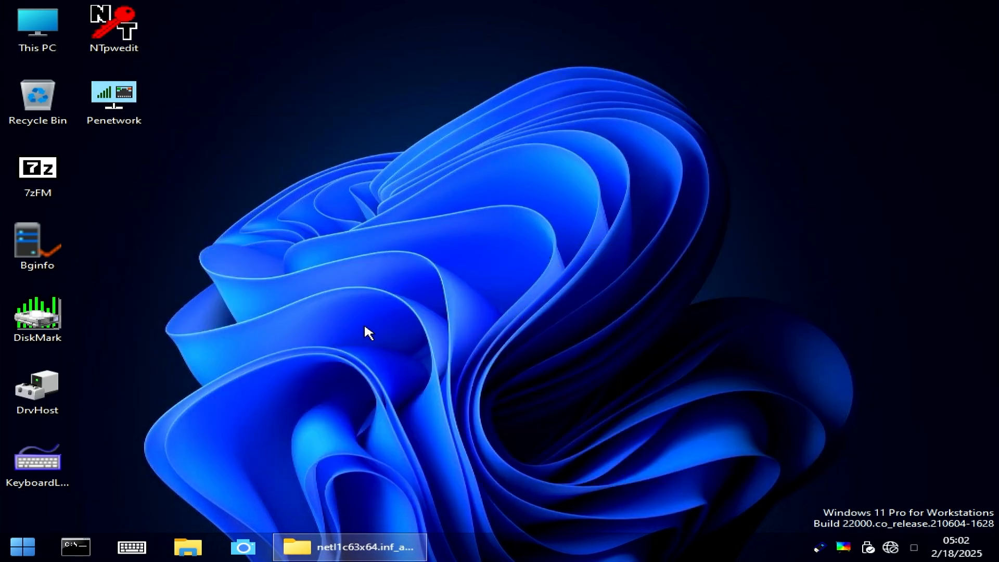
Open a command prompt and load the network driver by running drvload with the copied netl1c63x64.inf path
left_click(79, 540)
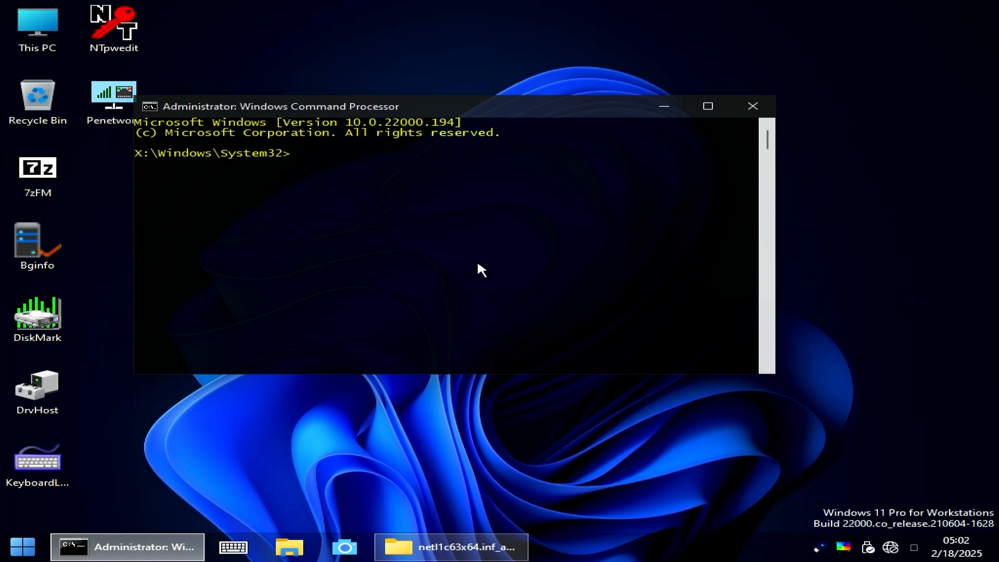
type("drv")
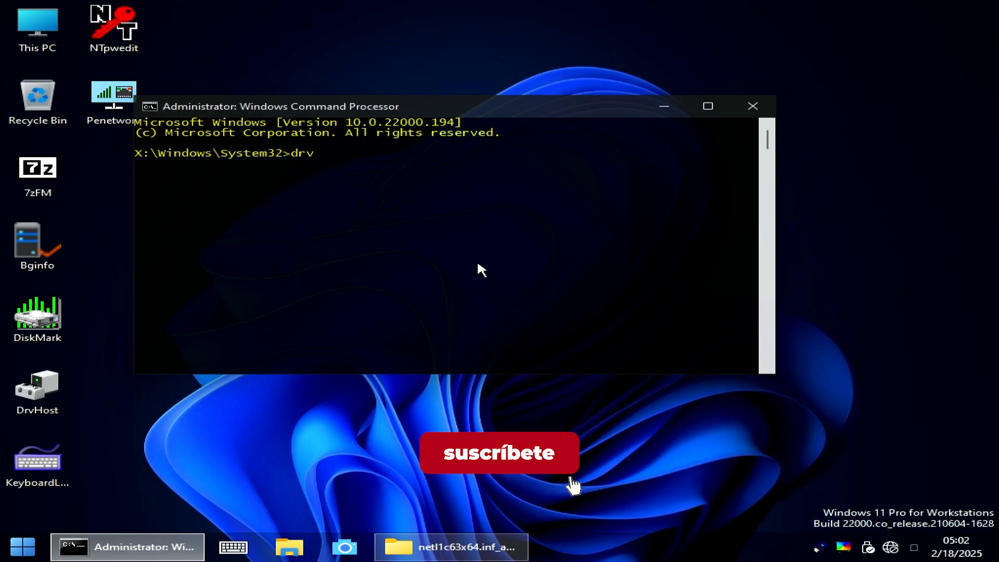
type("load")
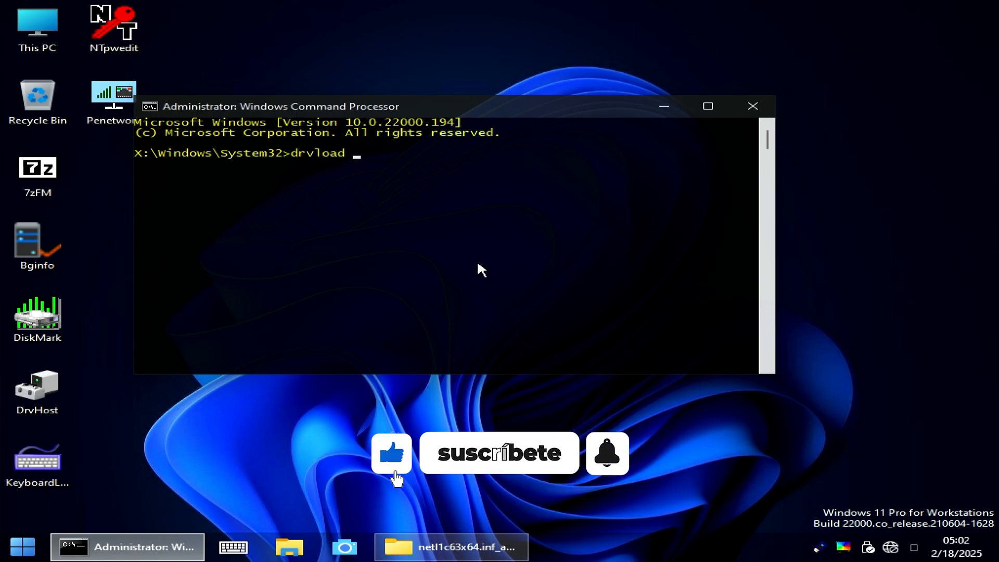
key("ctrl+v")
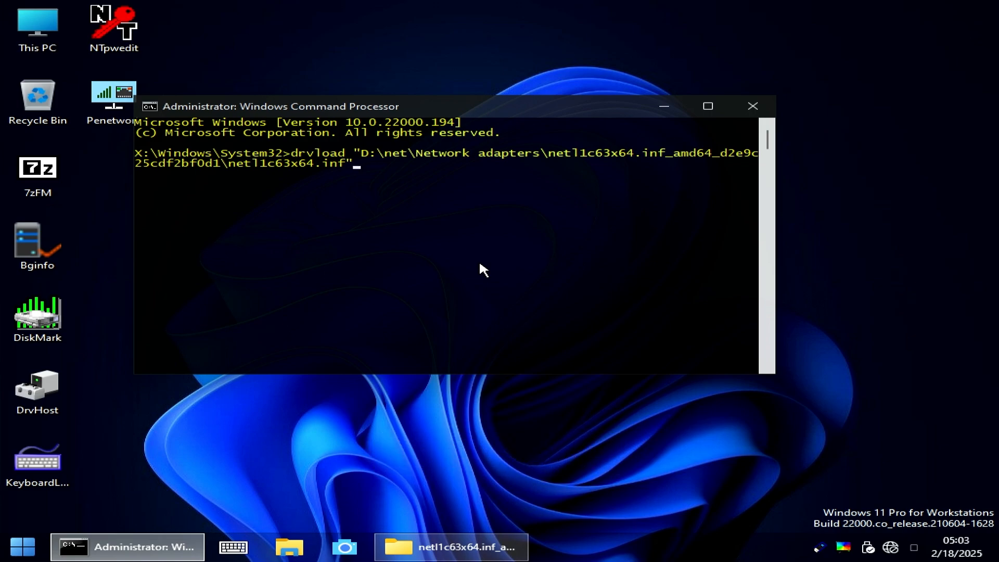
key("Return")
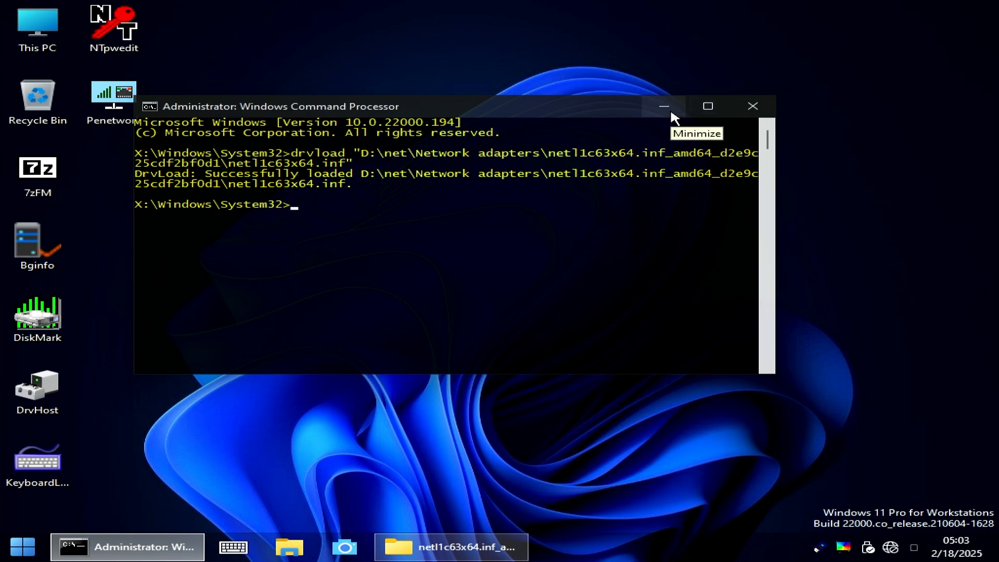
Clear the command prompt's screen with cls, minimize its window and bring it back to the foreground
type("cls")
key("Return")
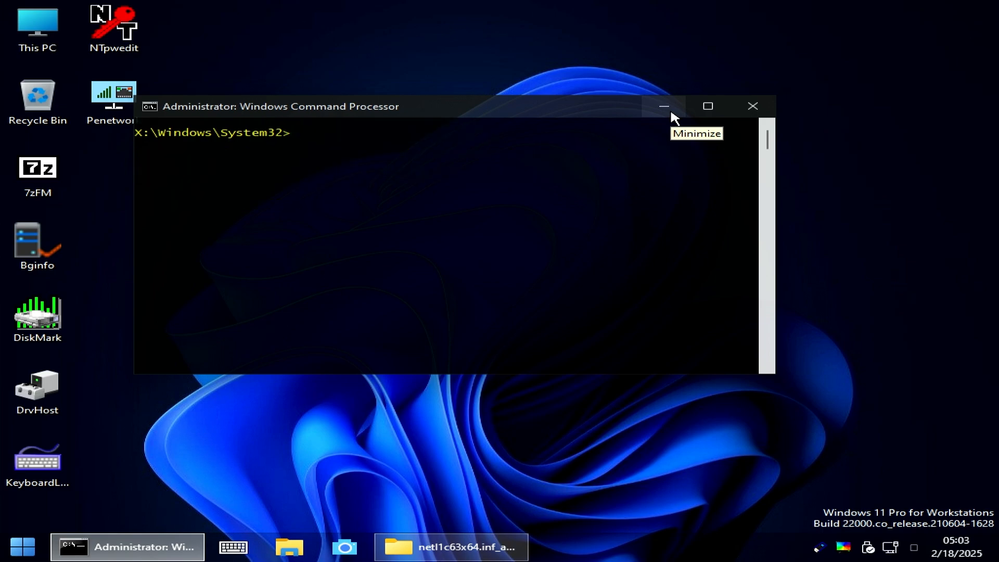
left_click(671, 109)
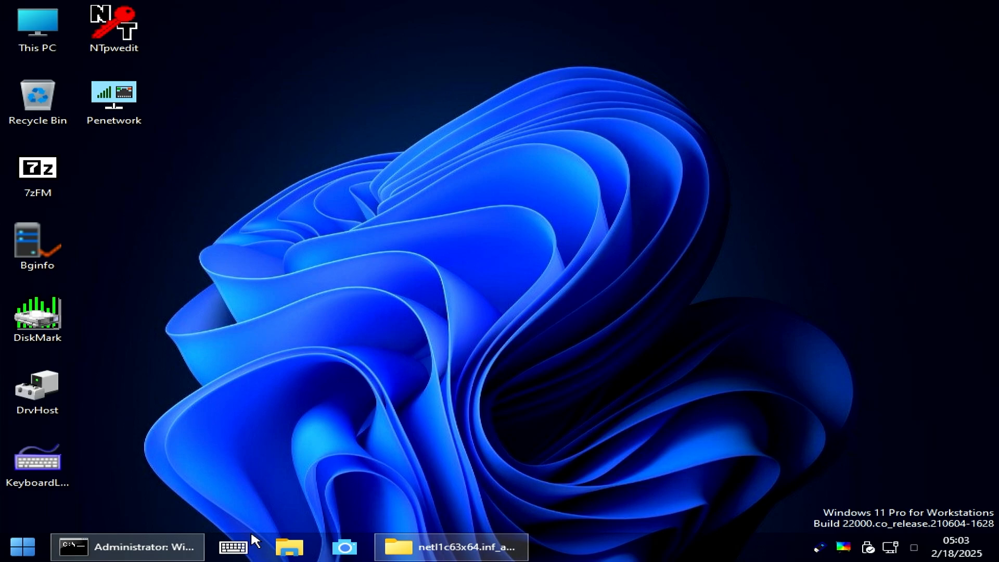
left_click(167, 548)
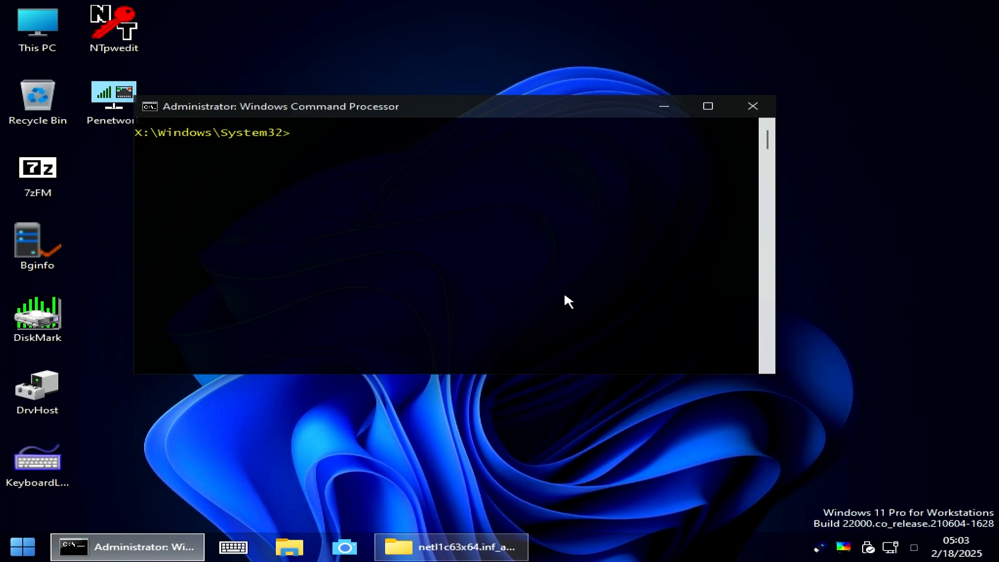
type("ping www.google.")
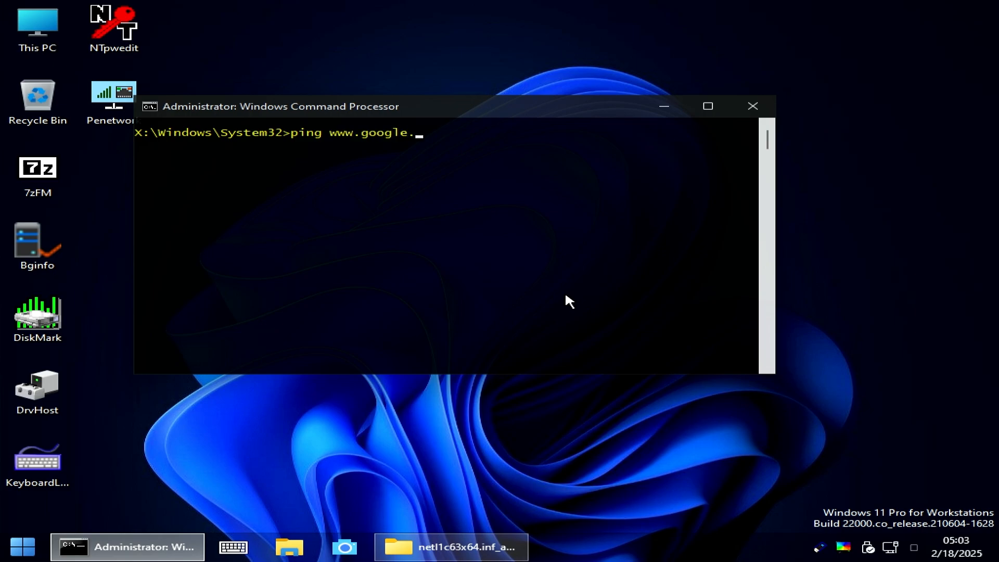
type("com")
key("Return")
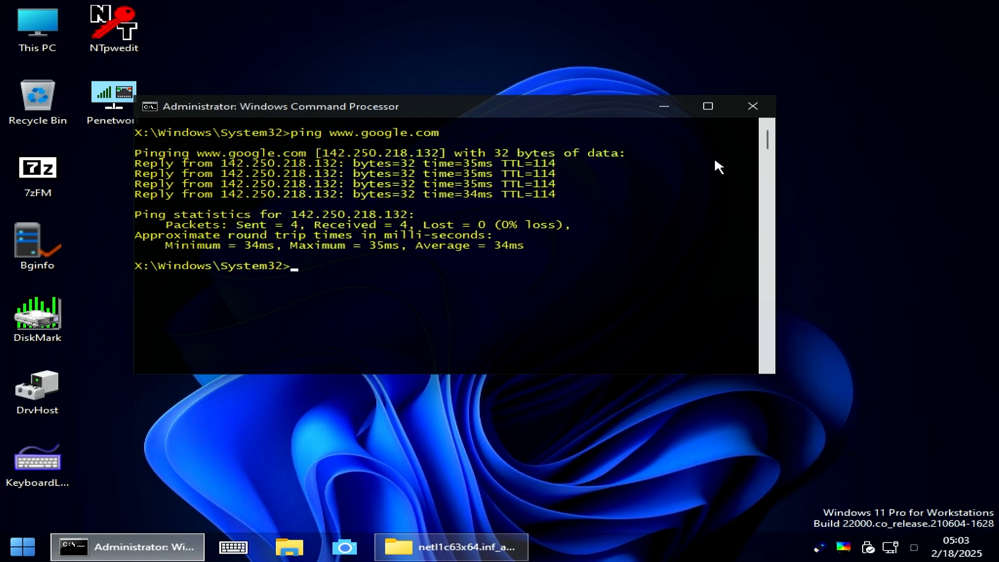
left_click(752, 107)
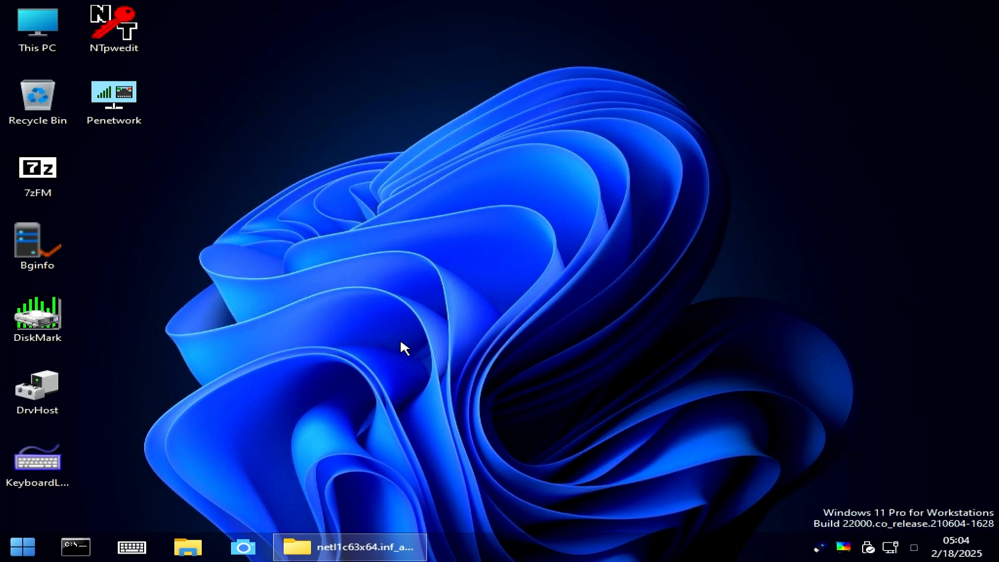
Restart the computer from WinPE into the installed Windows
left_click(18, 547)
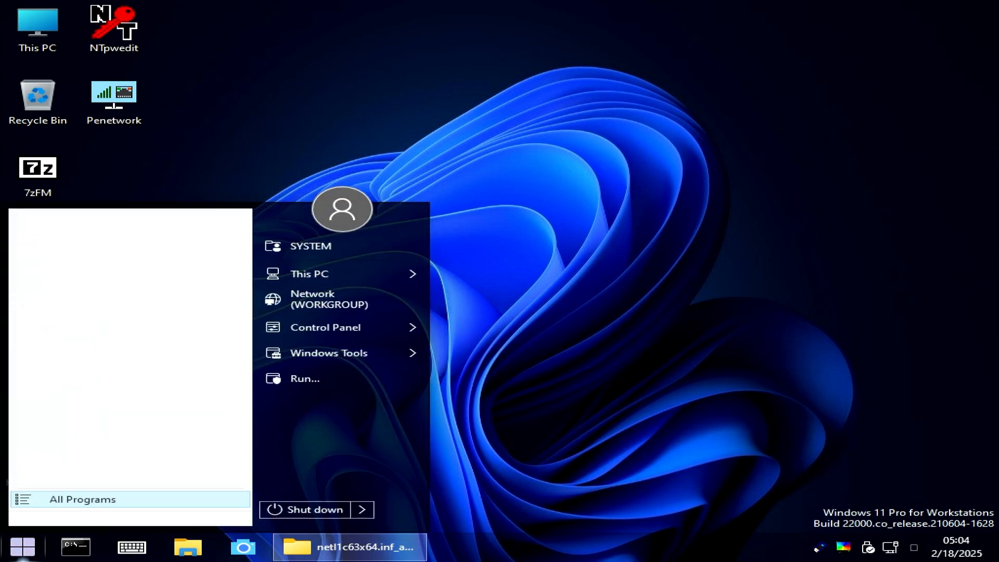
left_click(369, 510)
left_click(414, 509)
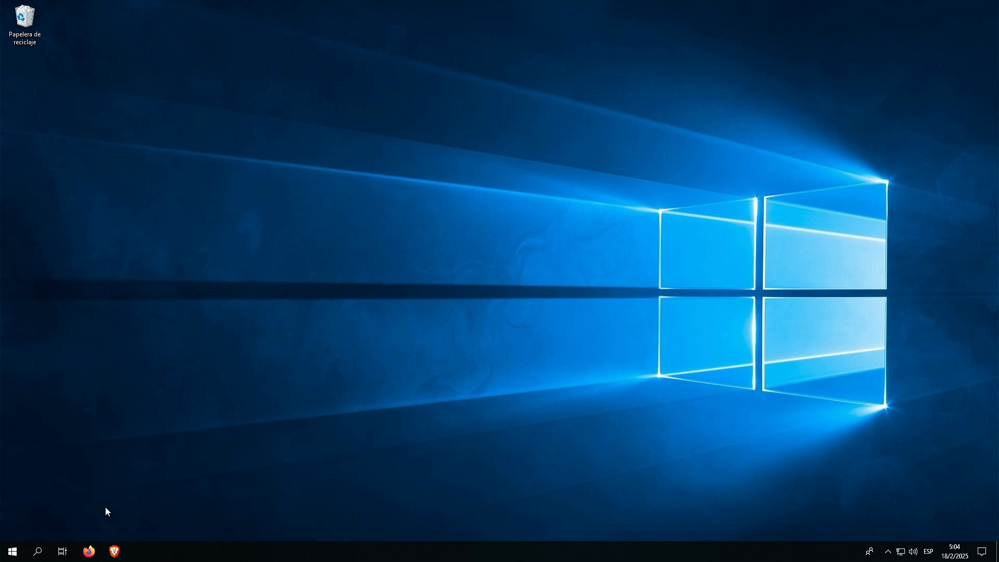
Run Dism++x64 from the dism folder on drive D:, allow it to make changes and accept its user agreement
key("super+e")
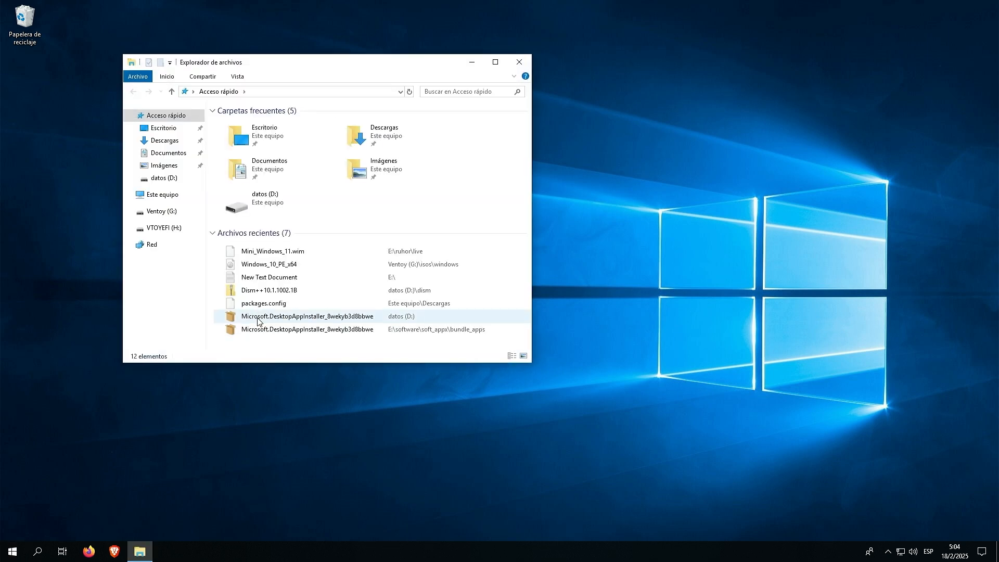
left_click(158, 197)
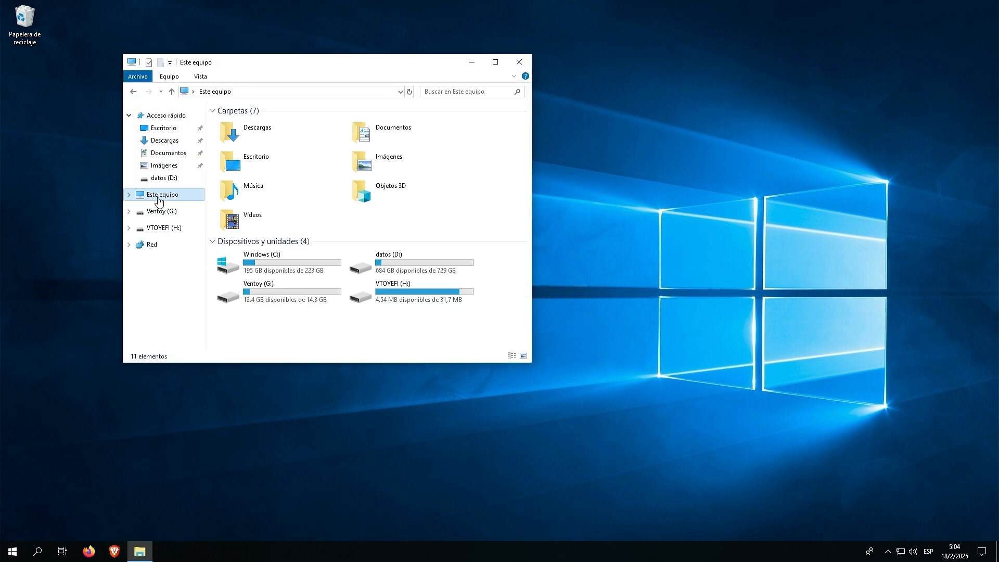
double_click(377, 270)
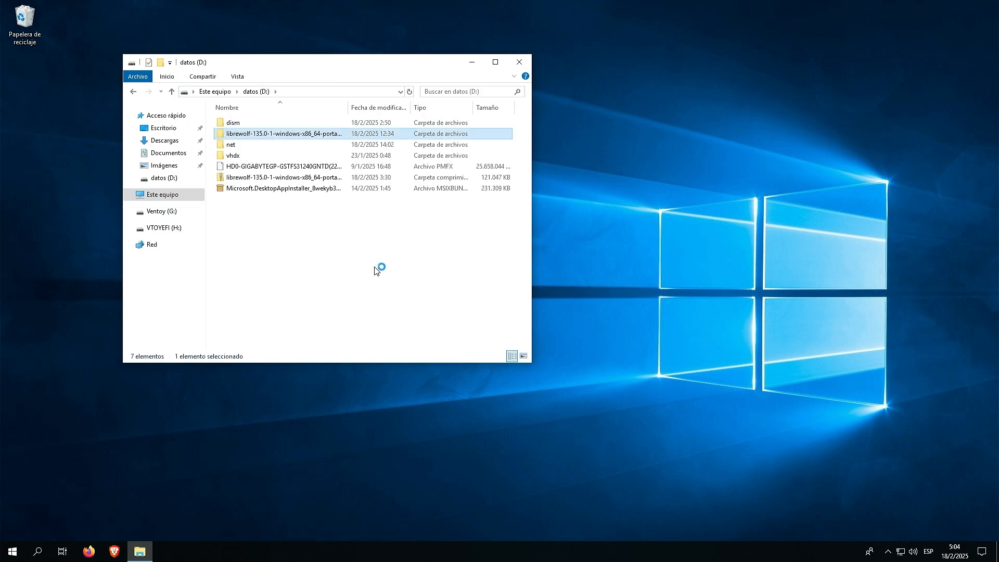
key("Return")
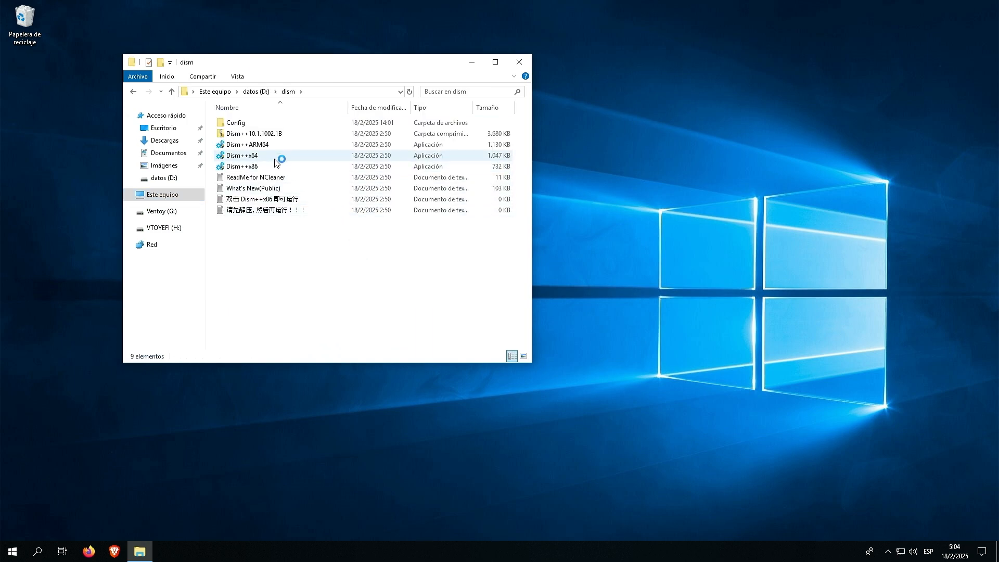
left_click(270, 159)
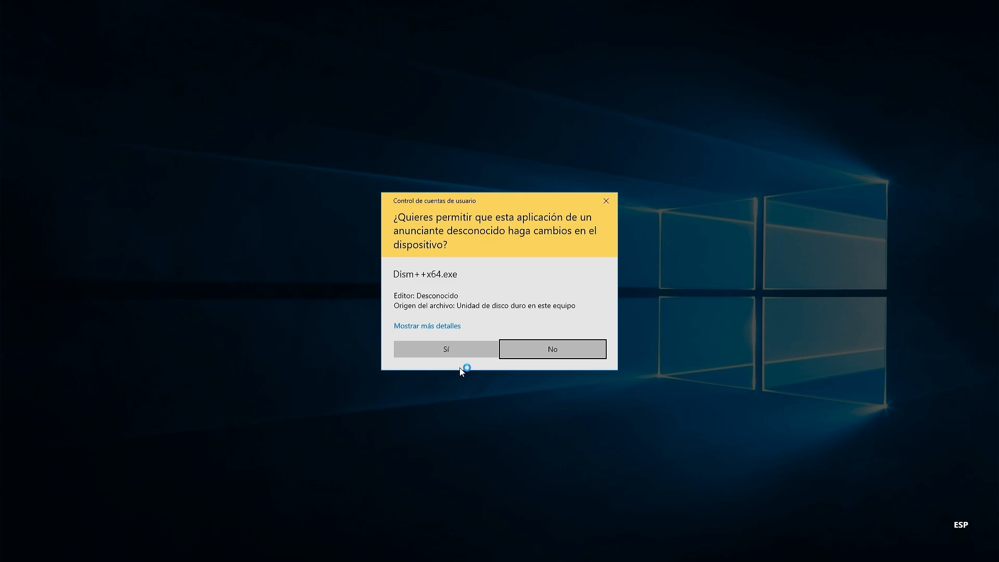
left_click(452, 352)
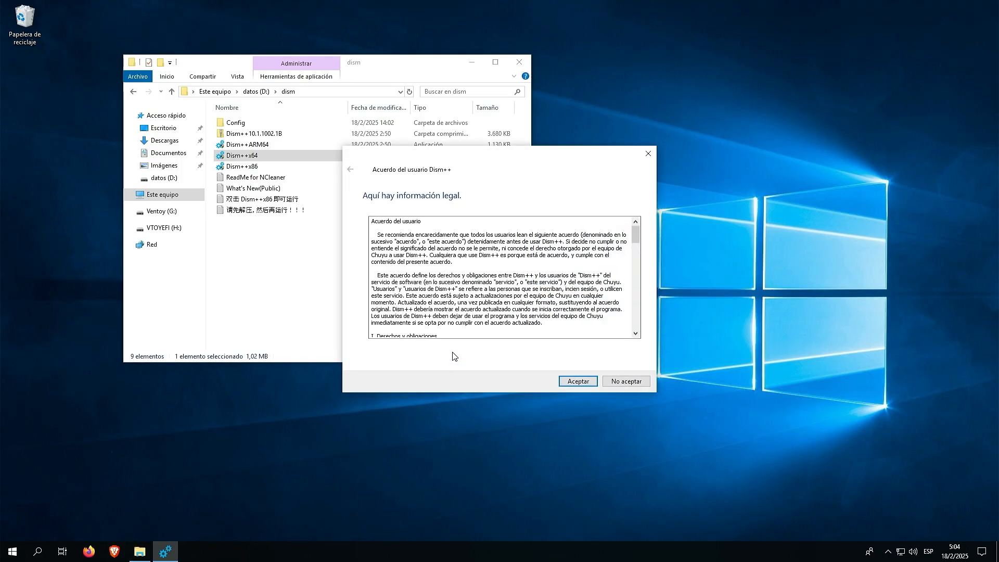
left_click(564, 383)
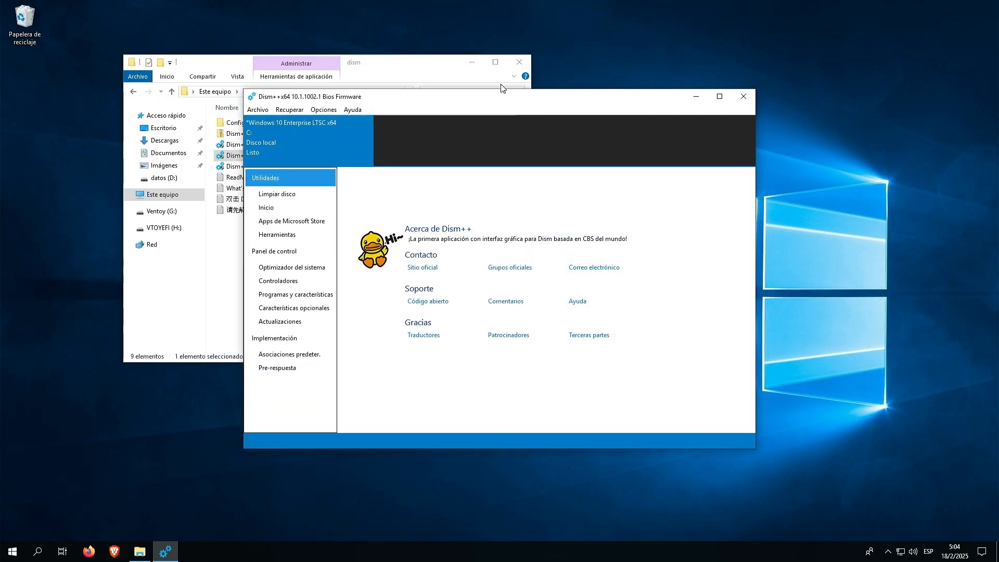
Minimize the dism folder window and open the dialog for mounting an image in Dism++
left_click(476, 62)
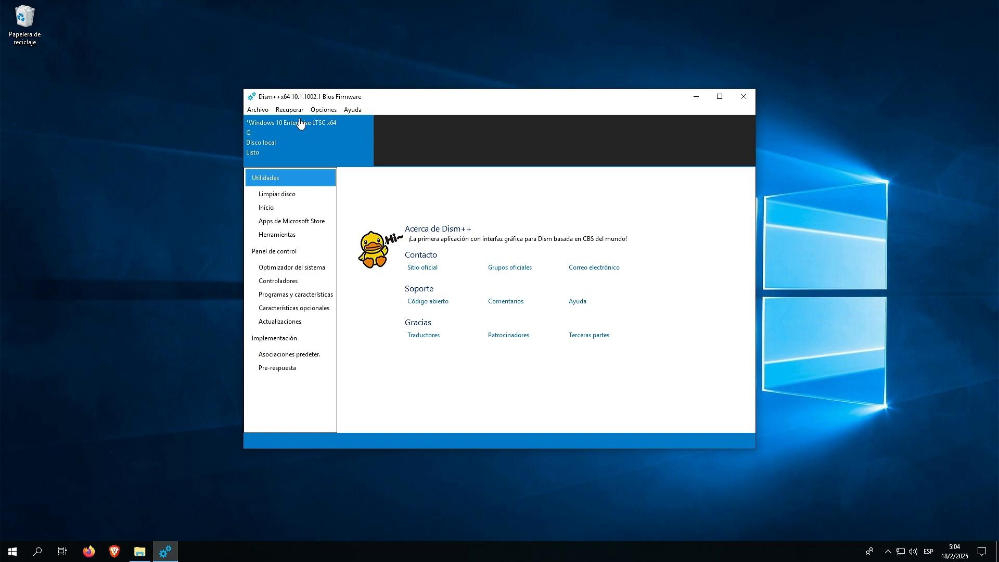
left_click(259, 110)
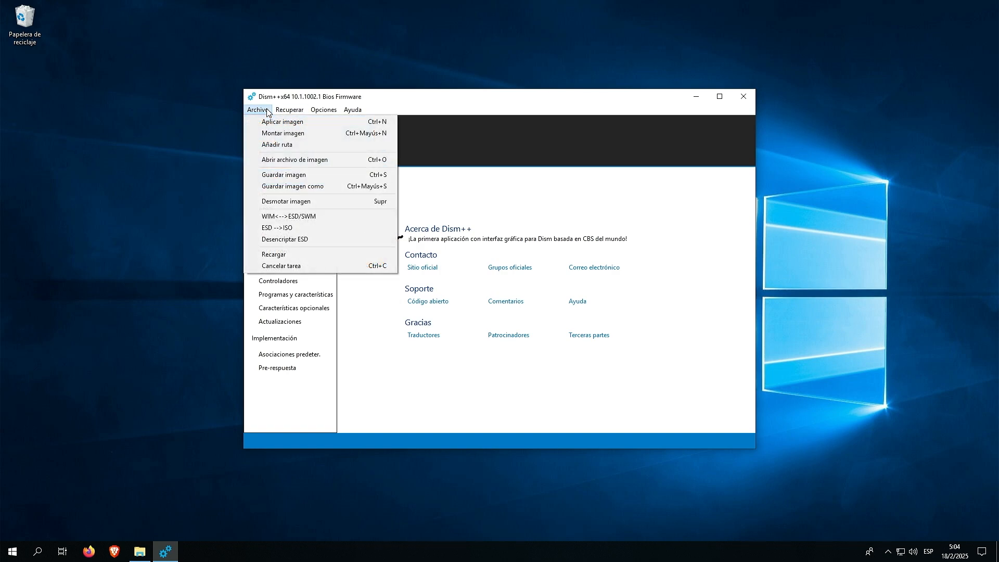
left_click(294, 134)
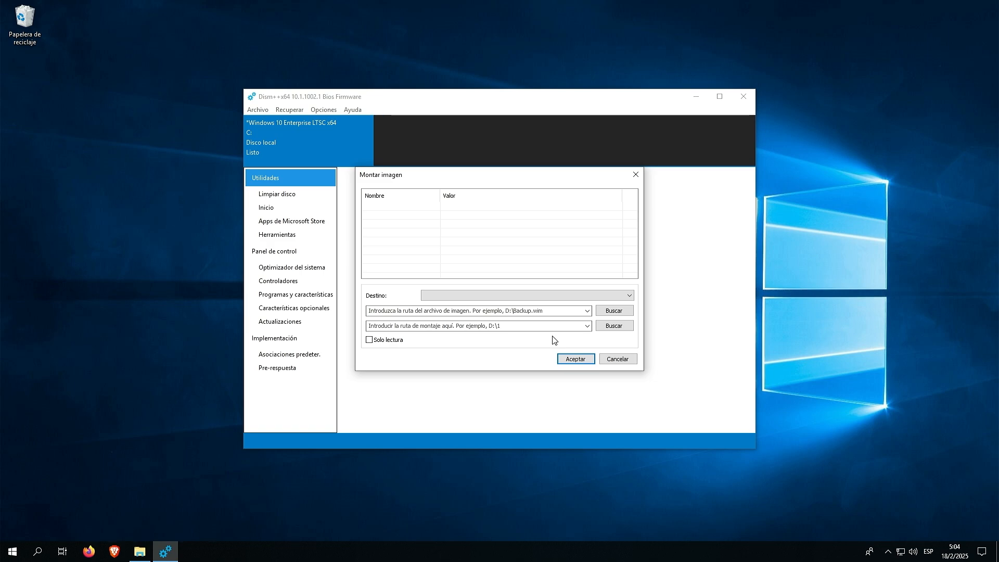
Open the Windows_11_PE_x64_En image from G:\isos\windows as an archive in 7-Zip
key("super+e")
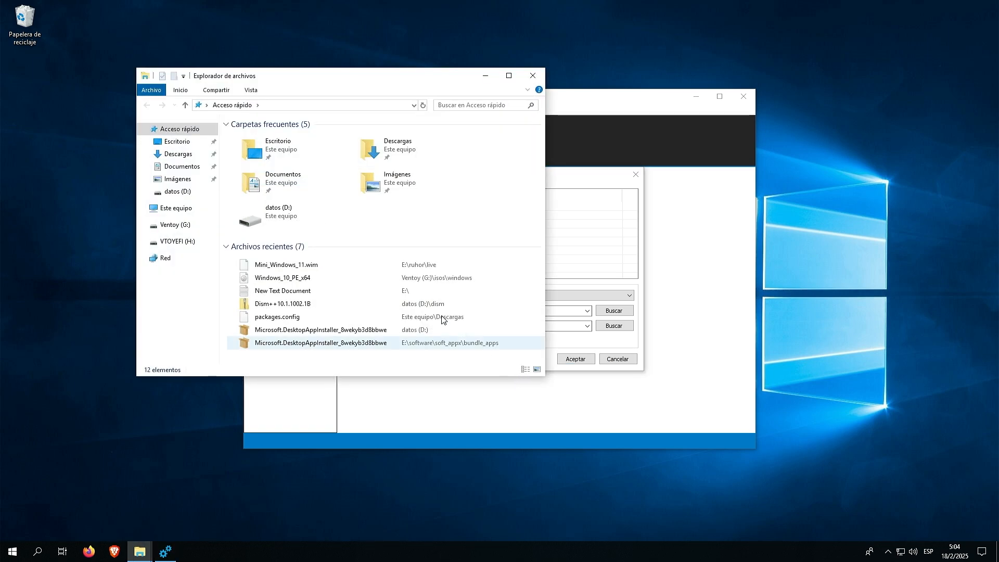
left_click(173, 225)
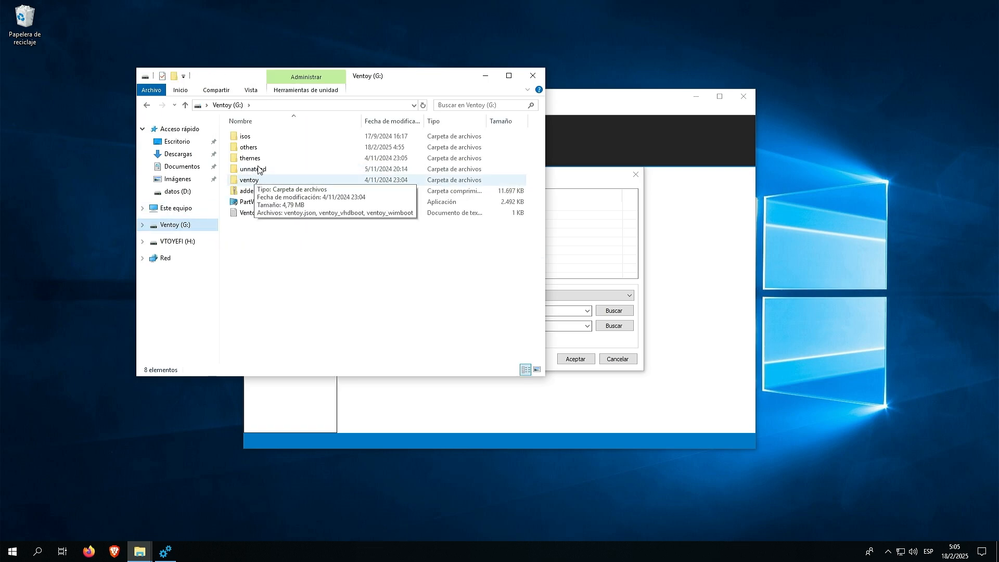
double_click(258, 137)
double_click(261, 139)
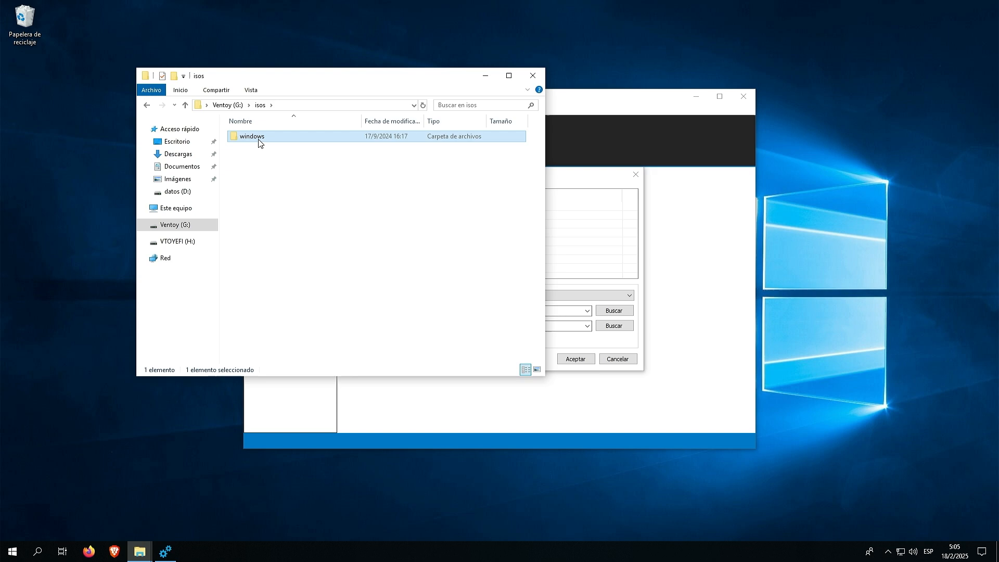
left_click(266, 146)
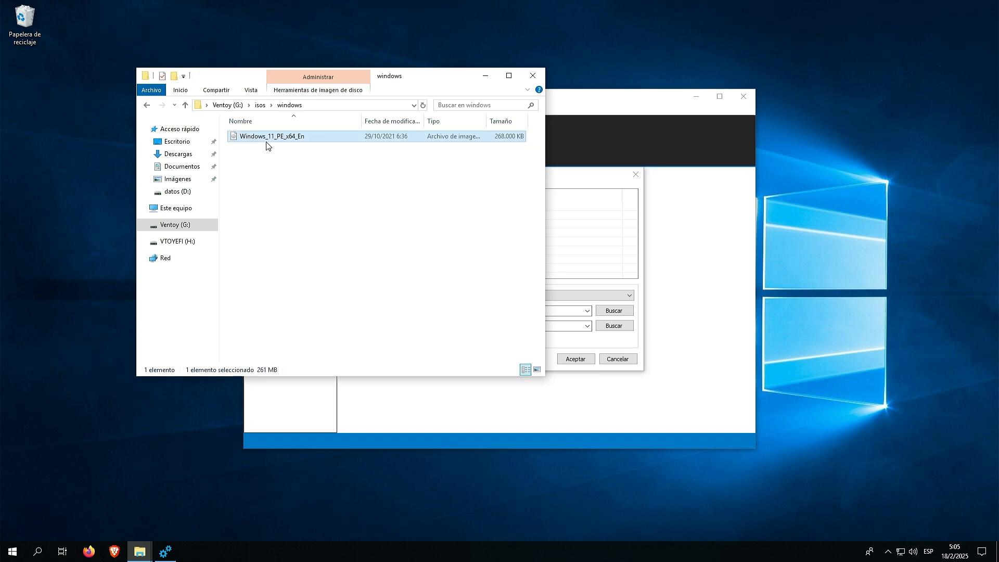
right_click(293, 138)
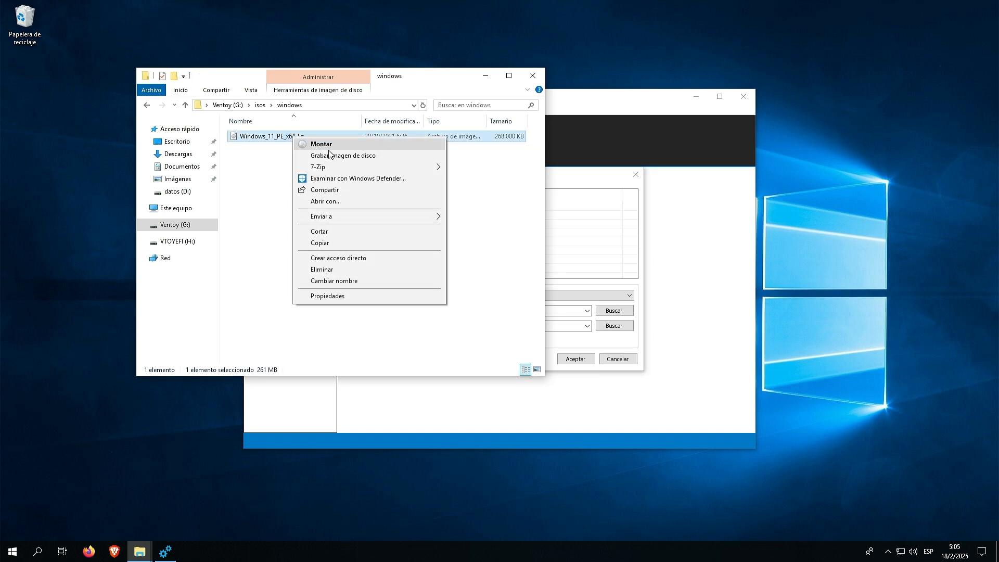
mouse_move(346, 168)
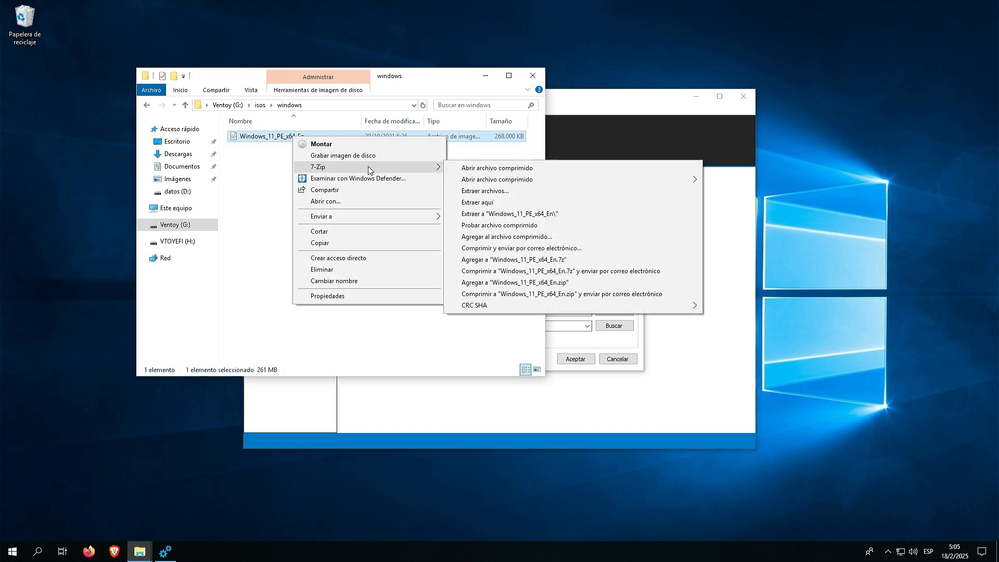
left_click(450, 172)
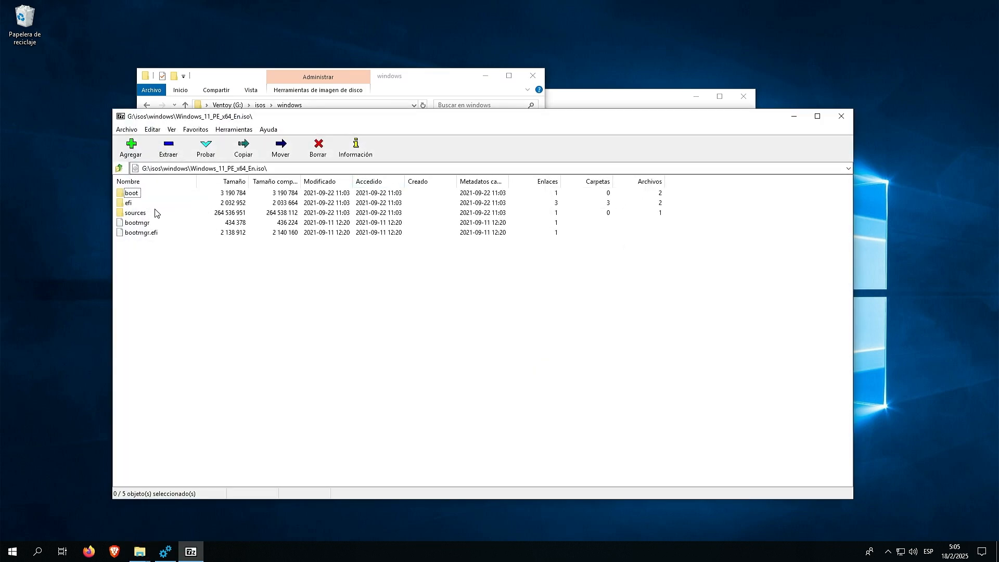
Extract boot.wim from the ISO's sources folder to the desktop, and clear away the 7-Zip and folder windows
left_click(142, 215)
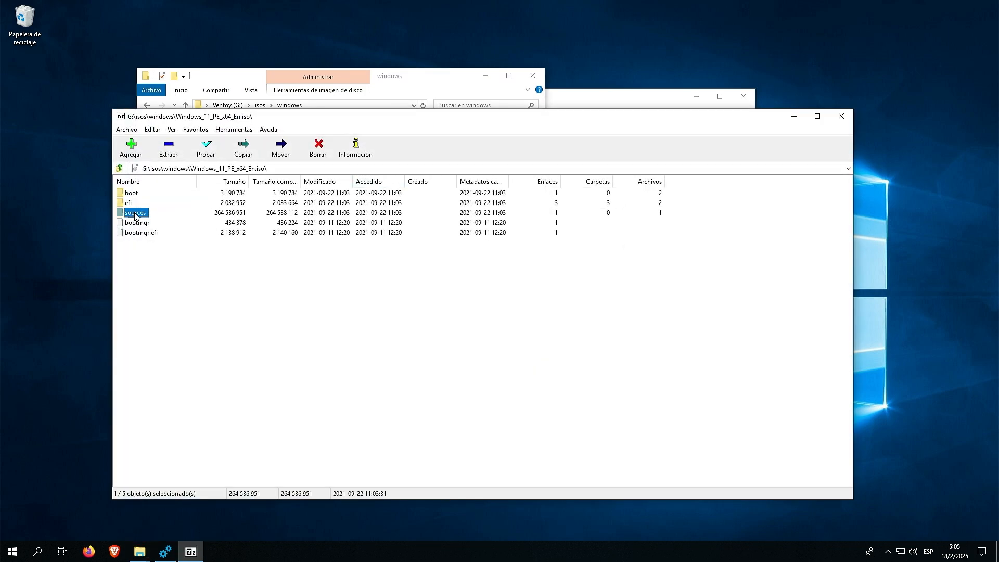
double_click(135, 215)
left_click(137, 197)
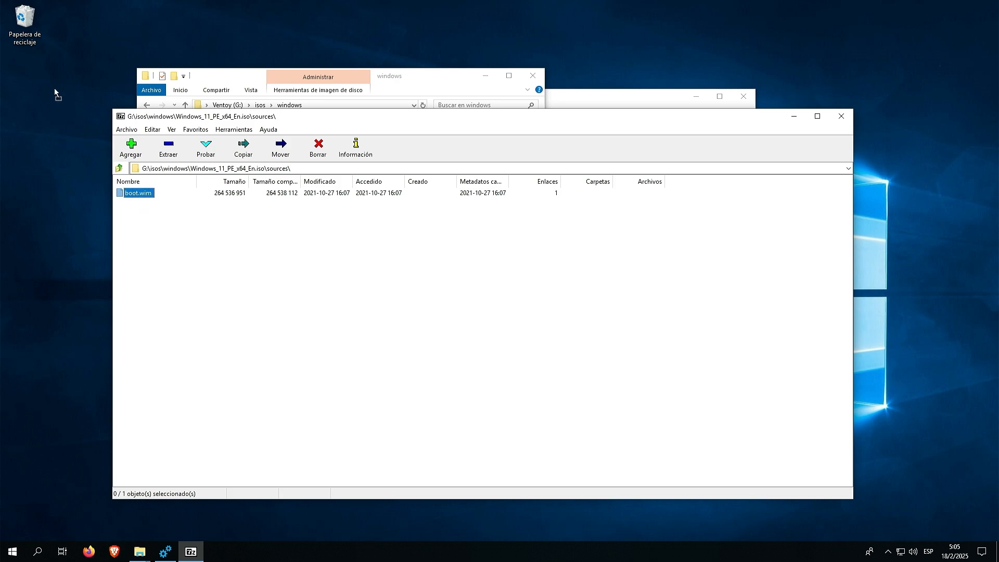
left_click_drag(54, 88, 51, 83)
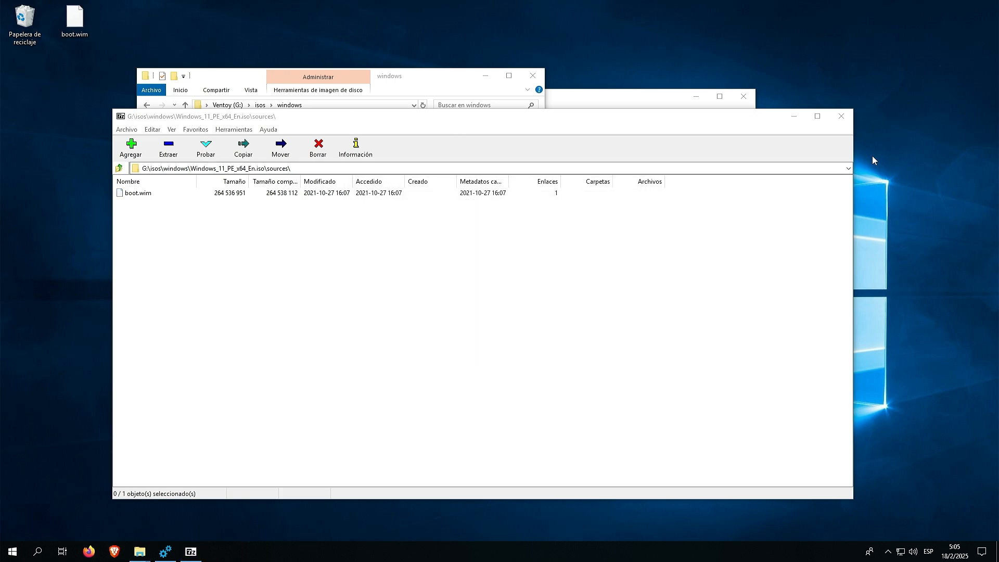
left_click(841, 116)
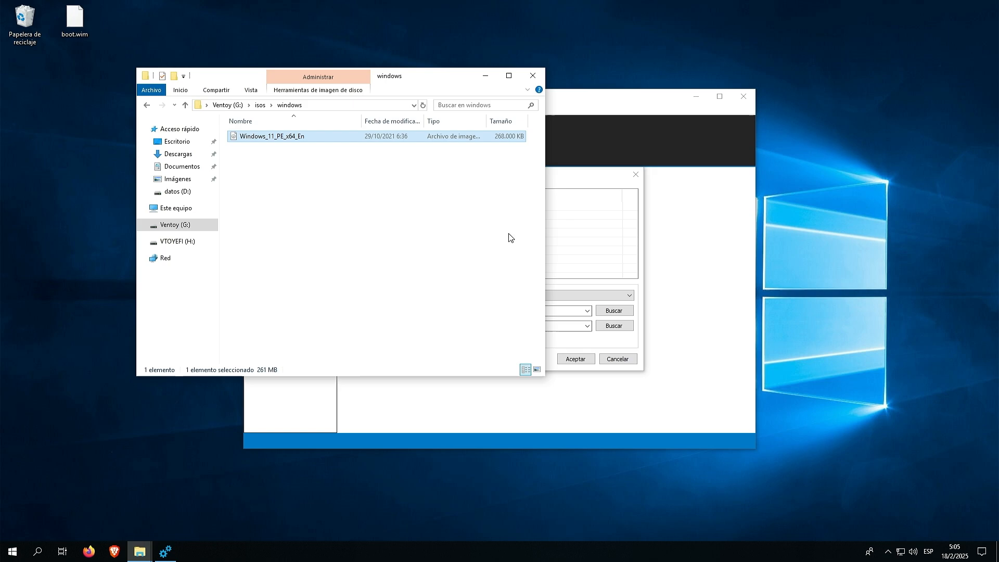
left_click(486, 75)
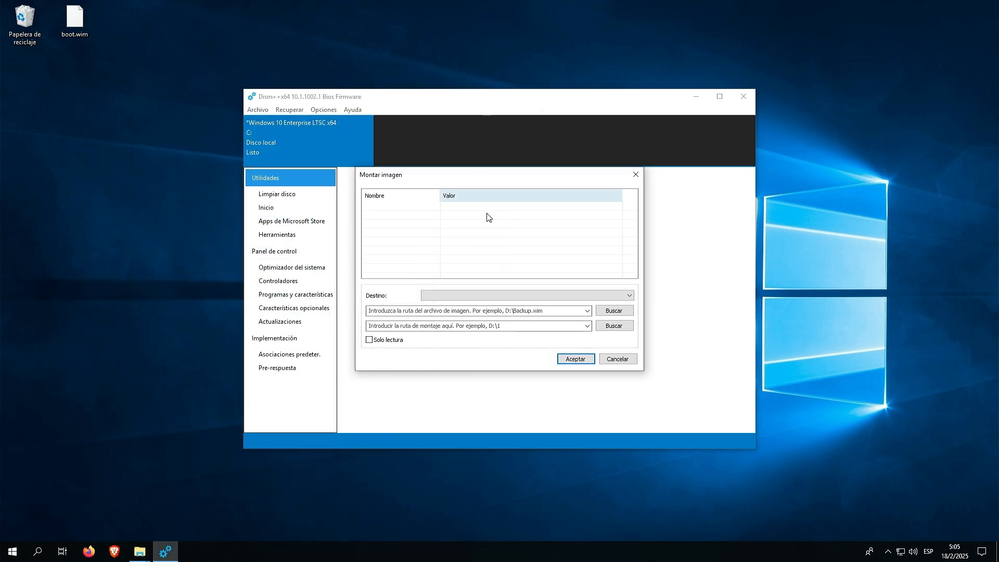
Choose boot.wim on the desktop as the image file to mount, with 1: Win11PE_x64 as the target
left_click(606, 310)
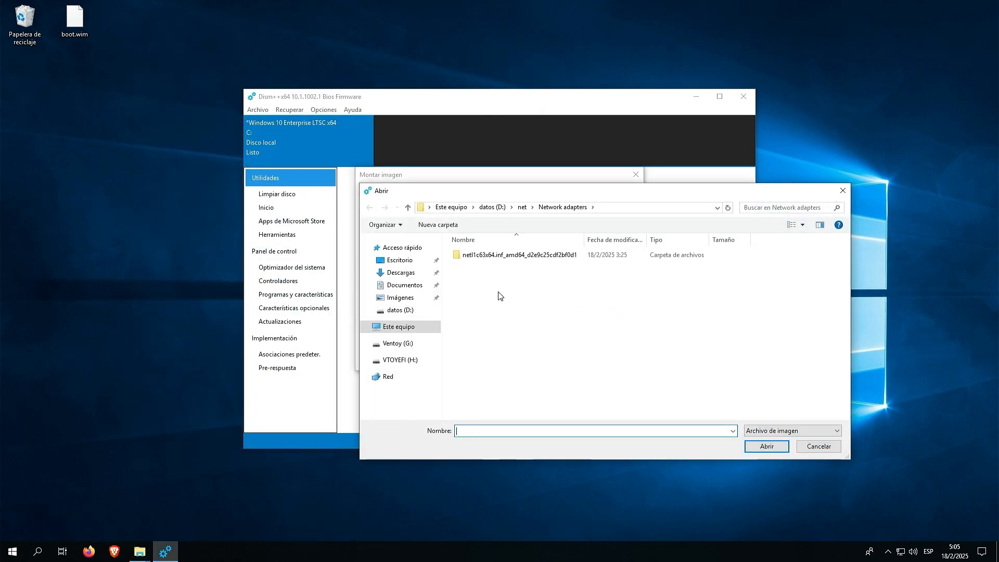
left_click(399, 260)
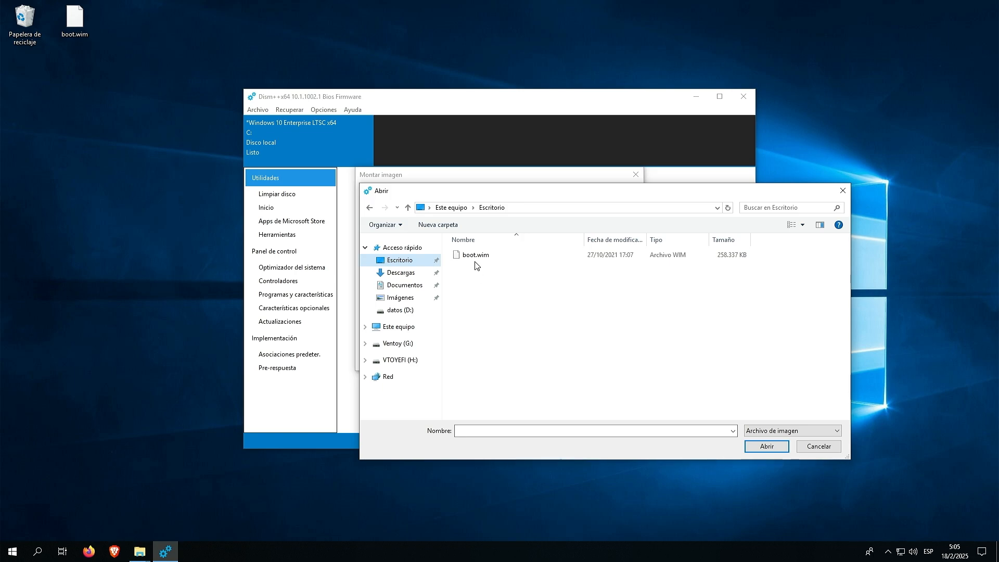
left_click(475, 256)
left_click(756, 446)
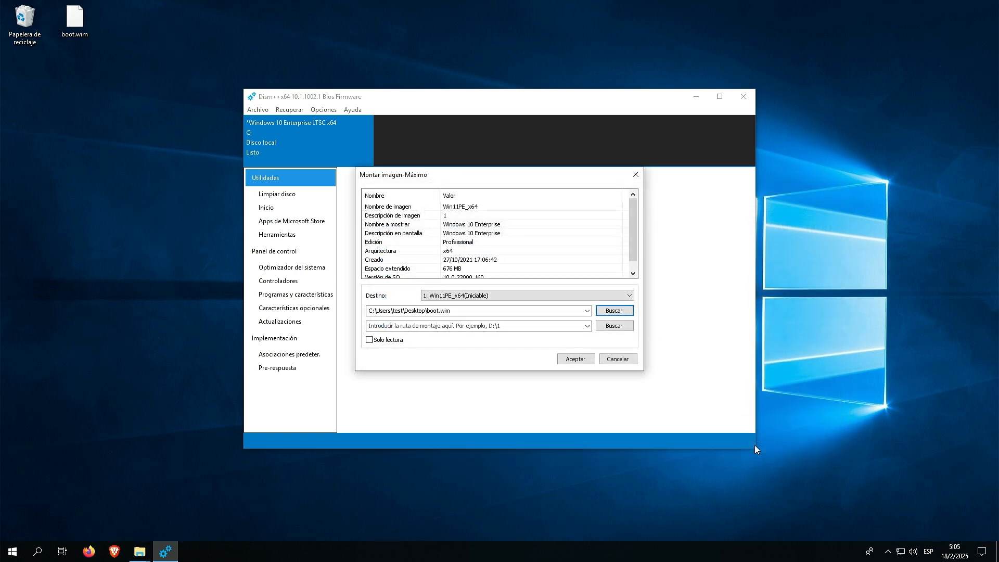
left_click(502, 296)
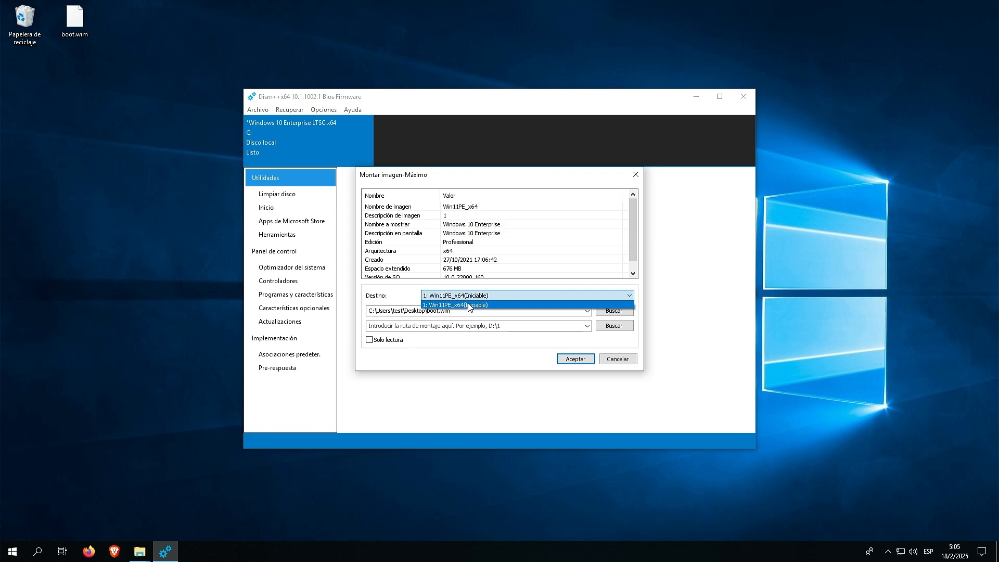
left_click(521, 337)
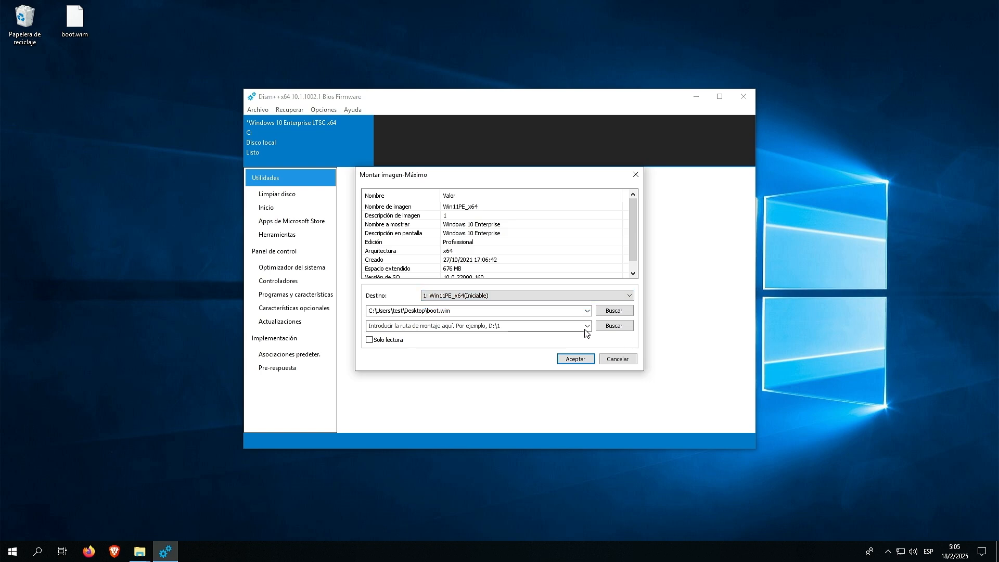
Create a temp folder on the desktop, choose it as the mount path, and mount the boot.wim image there
left_click(613, 327)
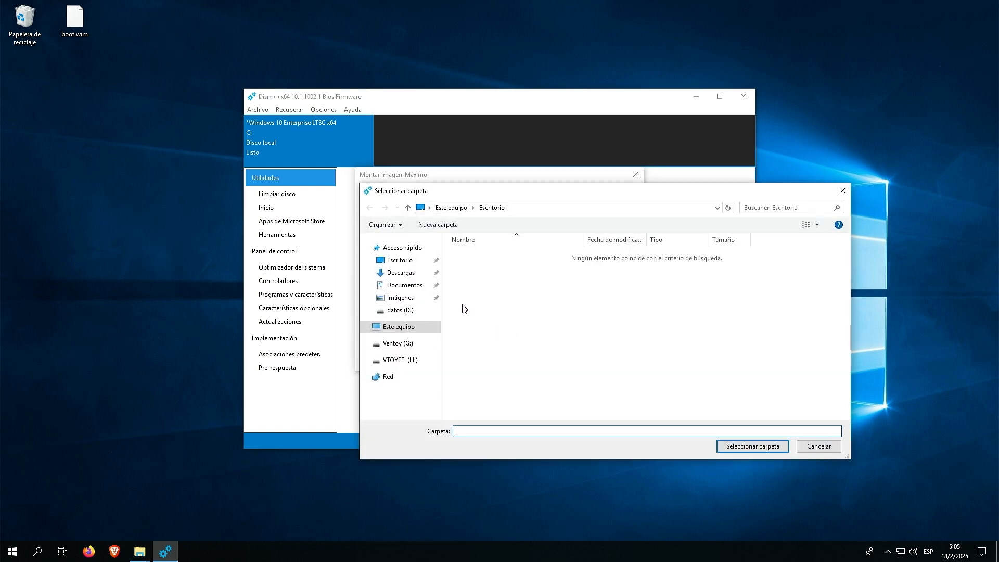
left_click(429, 234)
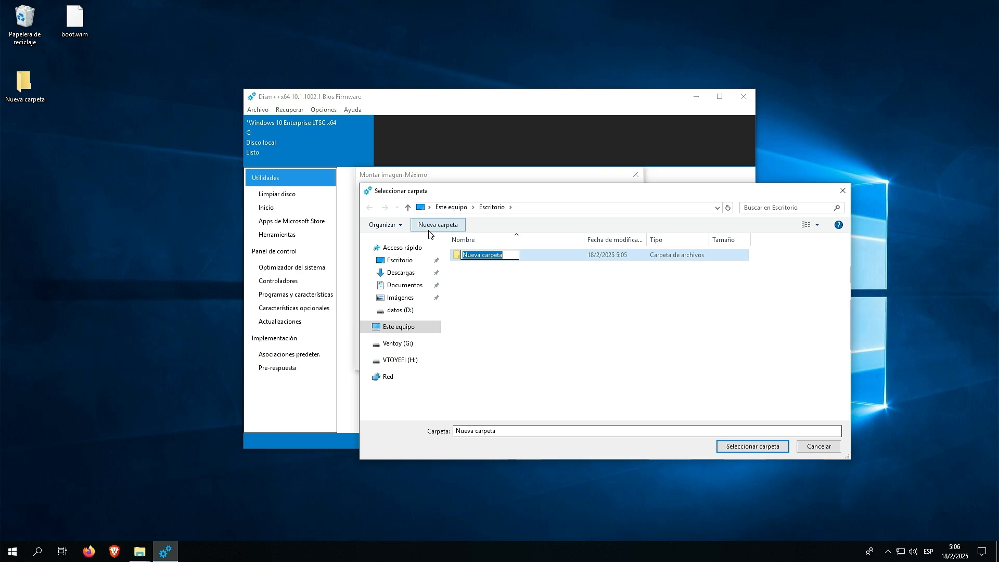
type("temp")
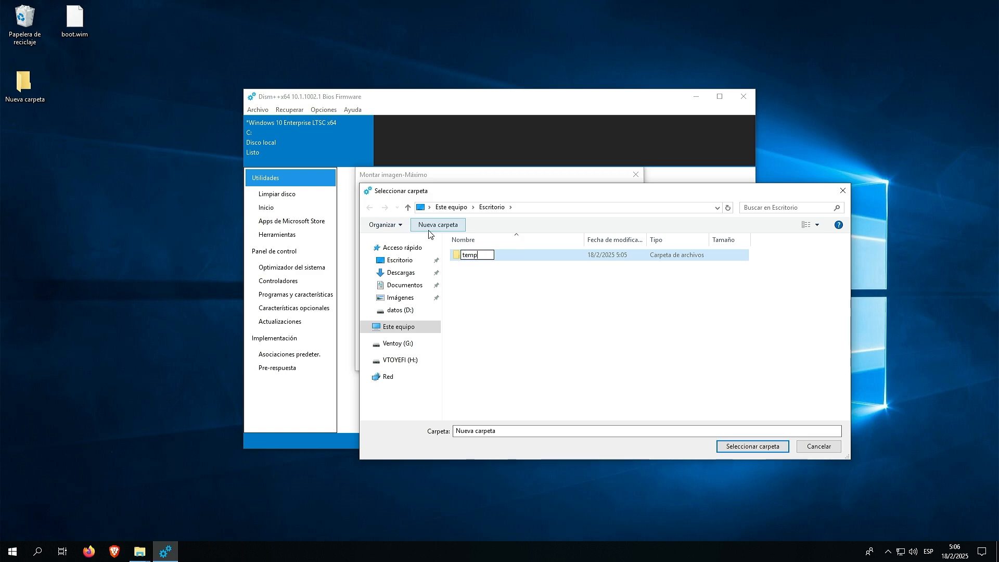
key("Return")
key("Return")
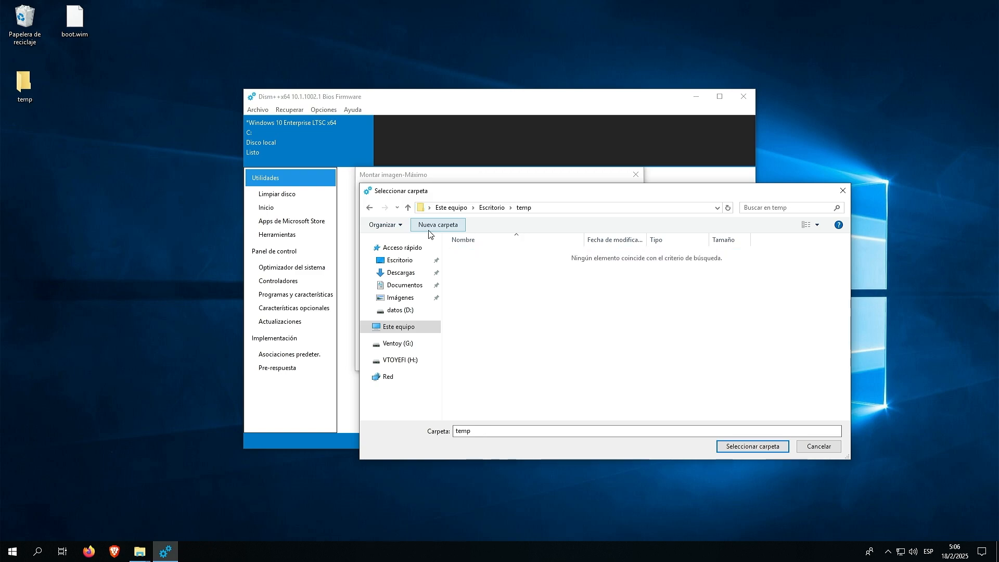
left_click(727, 444)
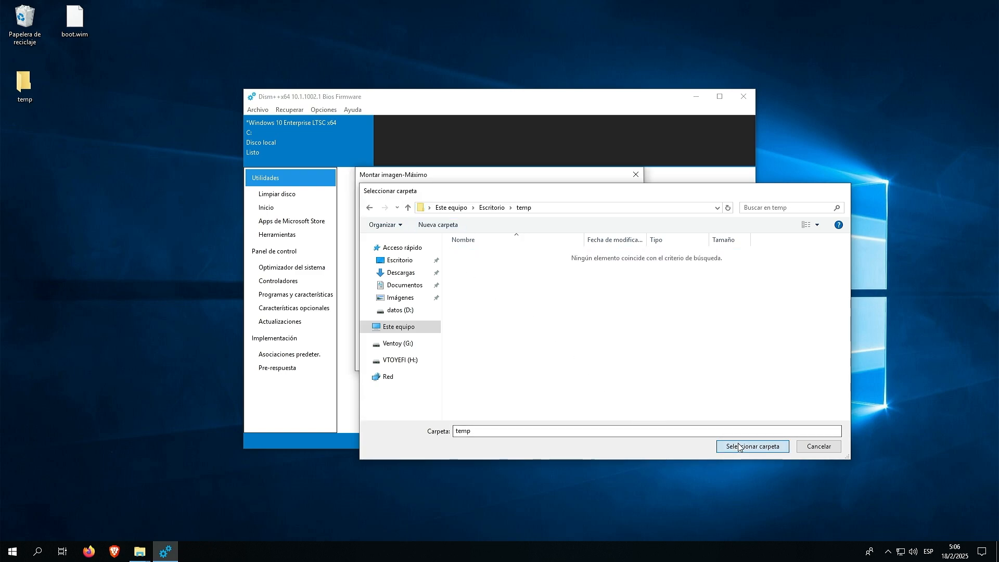
left_click(590, 360)
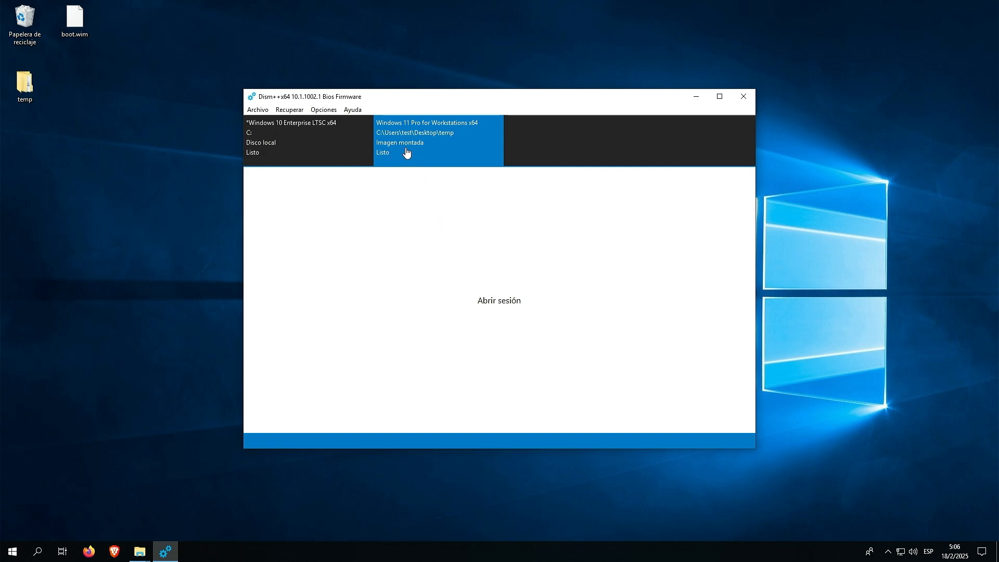
Open a session on the mounted Windows 11 image and check the system devices in its driver list
left_click(497, 302)
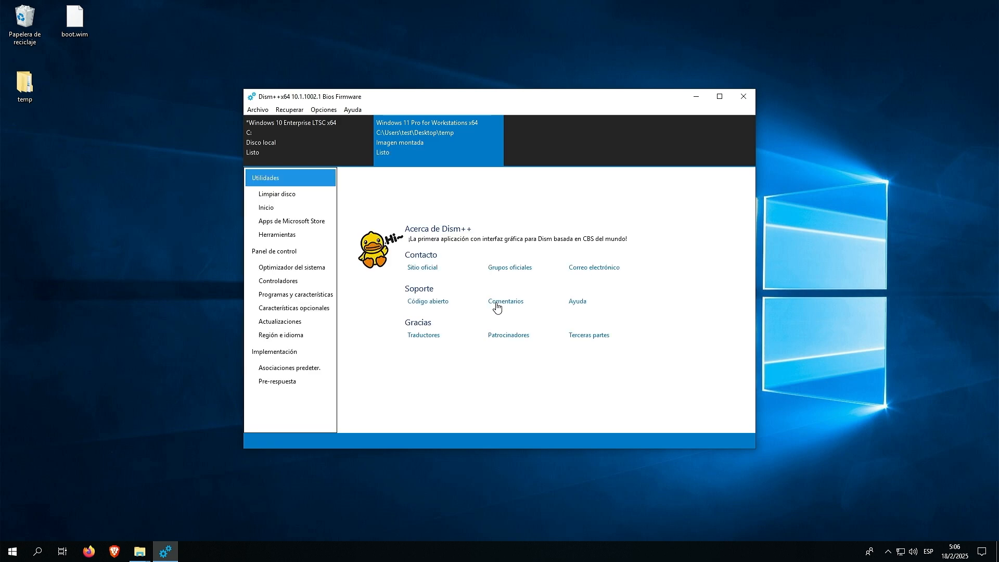
left_click(302, 284)
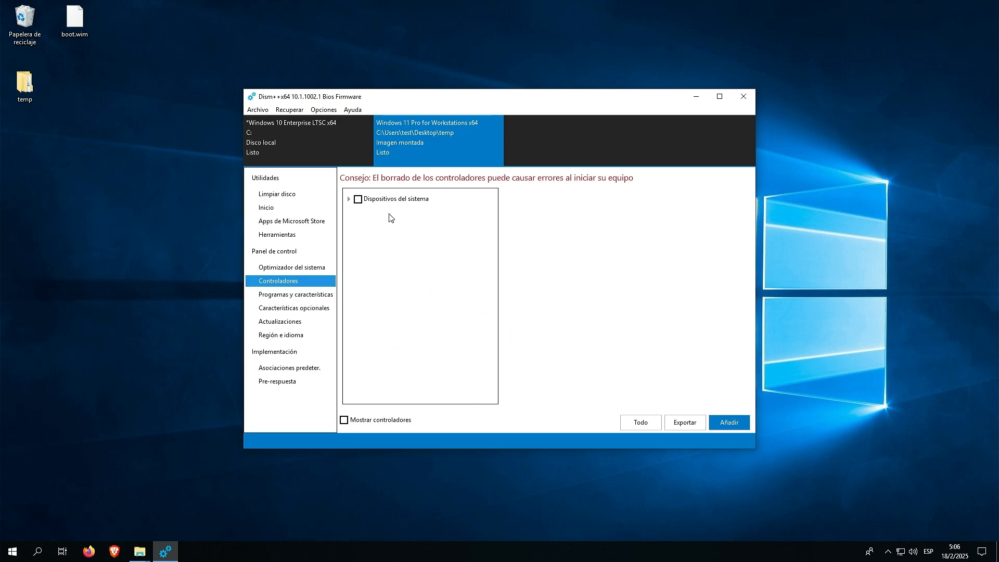
left_click(348, 199)
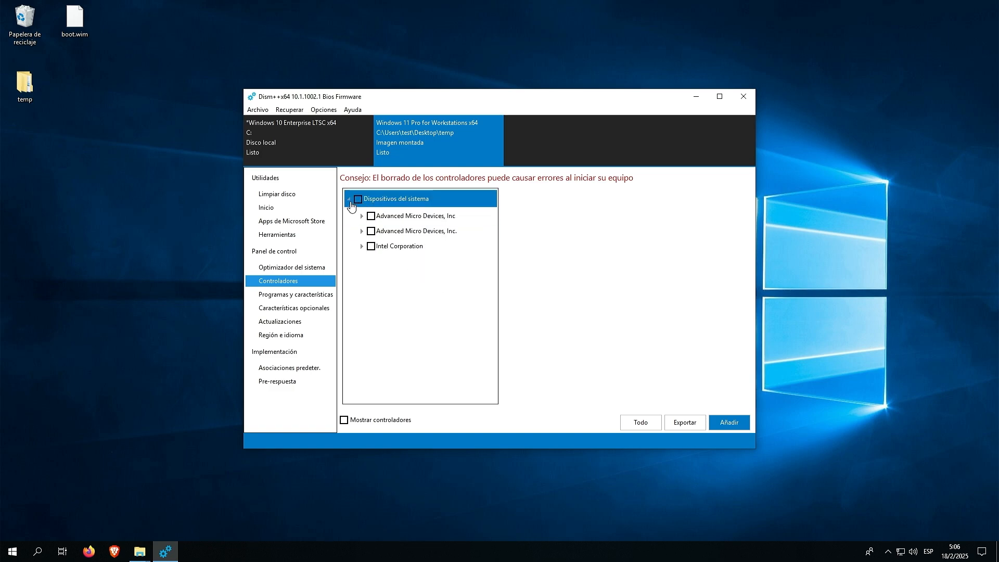
left_click(349, 199)
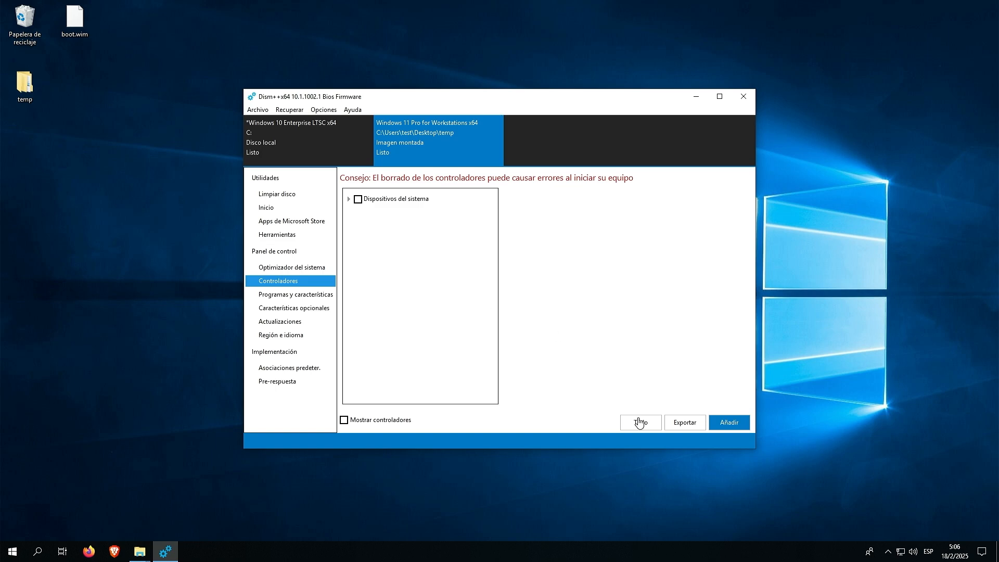
Add the drivers from the net folder on D: to the mounted image, and check its network adapters
left_click(717, 426)
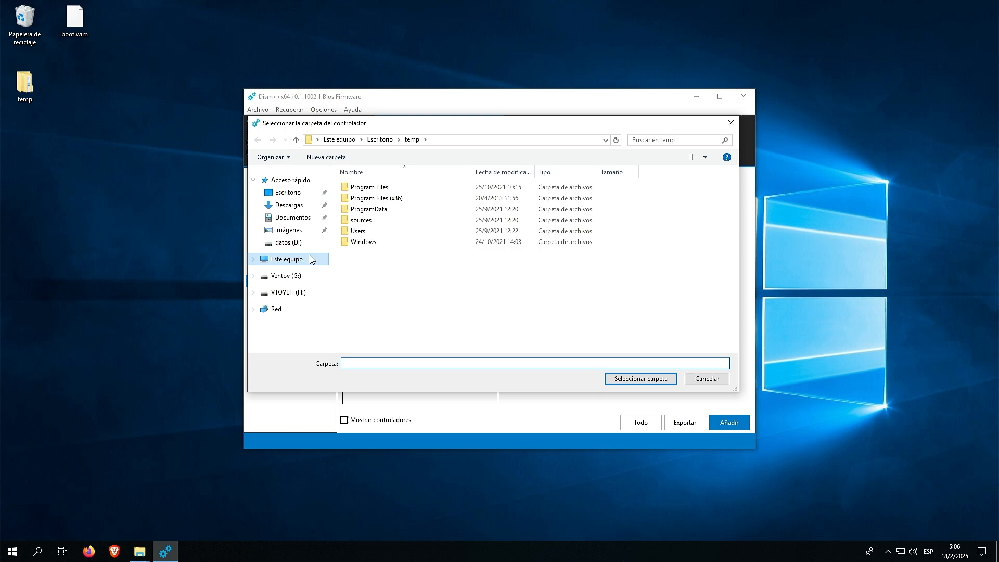
left_click(295, 259)
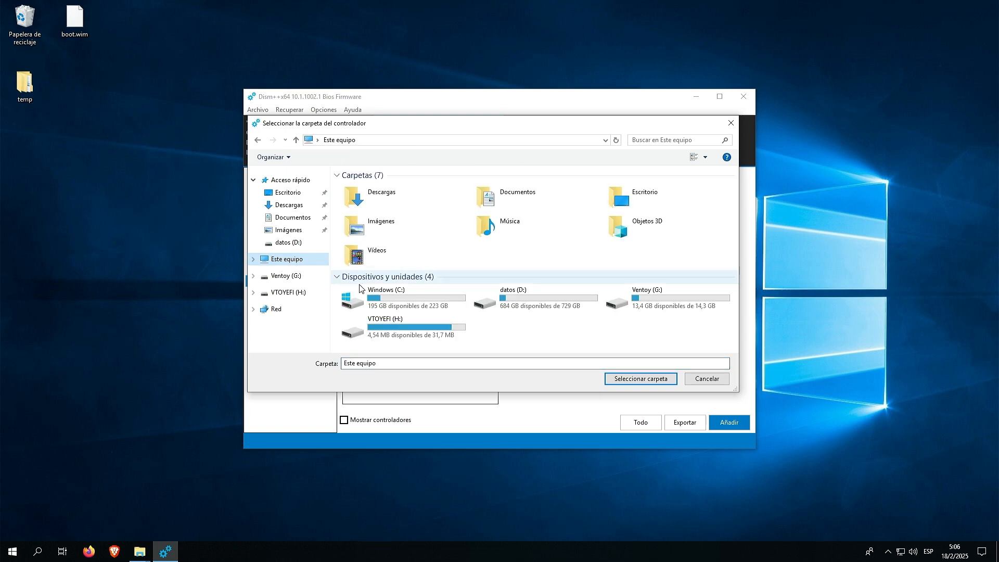
double_click(507, 313)
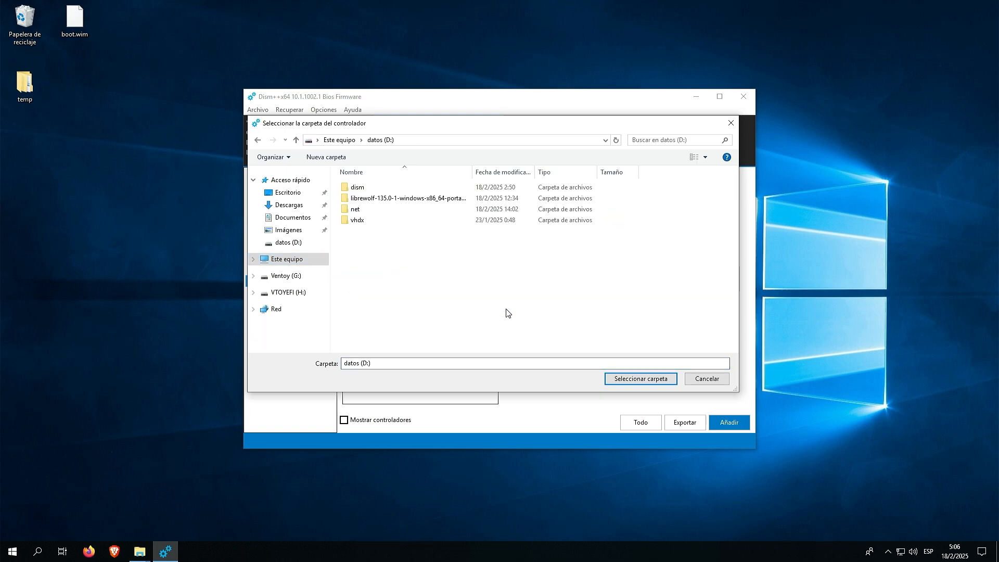
left_click(363, 210)
left_click(628, 380)
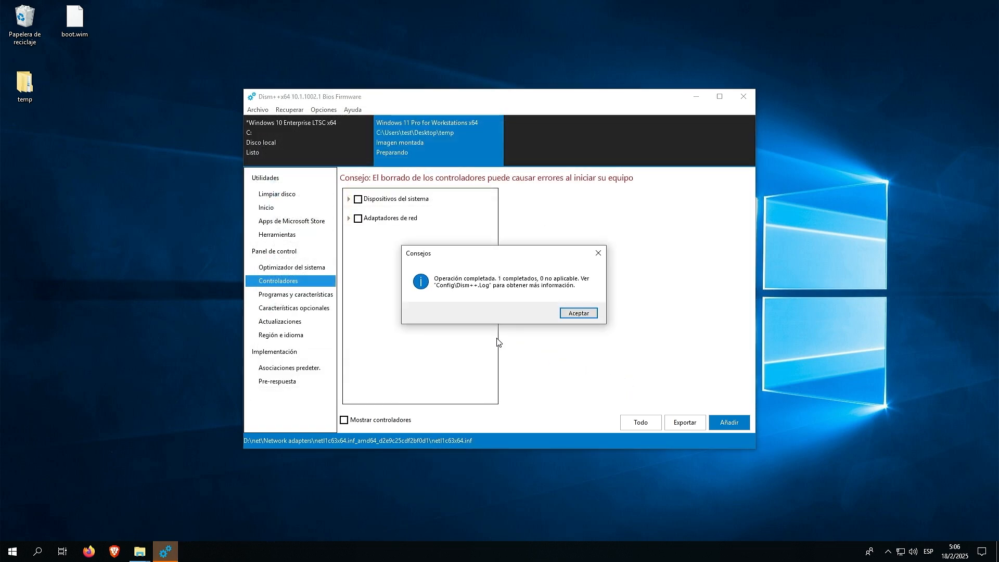
left_click(567, 317)
left_click(348, 218)
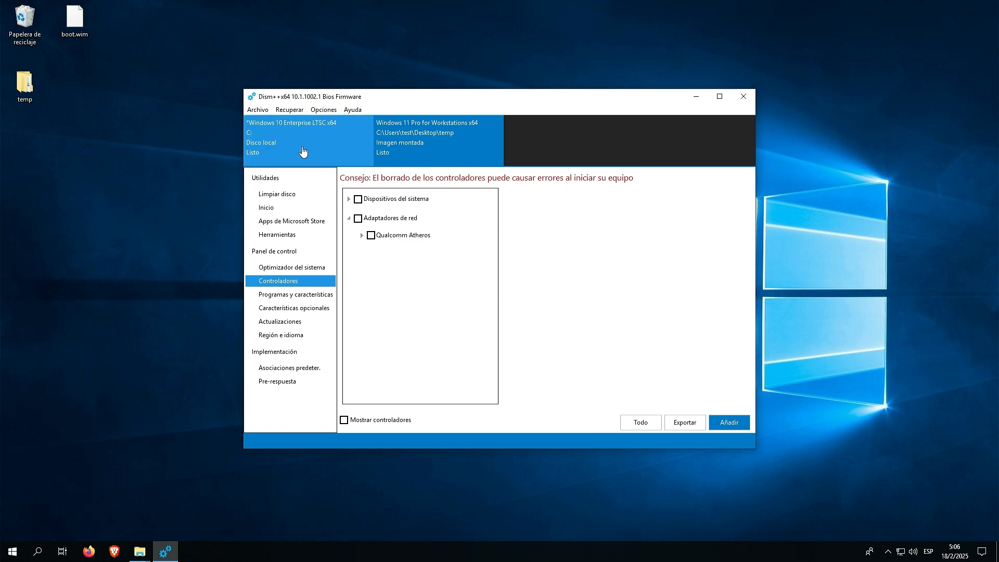
Save the mounted image directly over the original, unmount it, and close Dism++
left_click(258, 110)
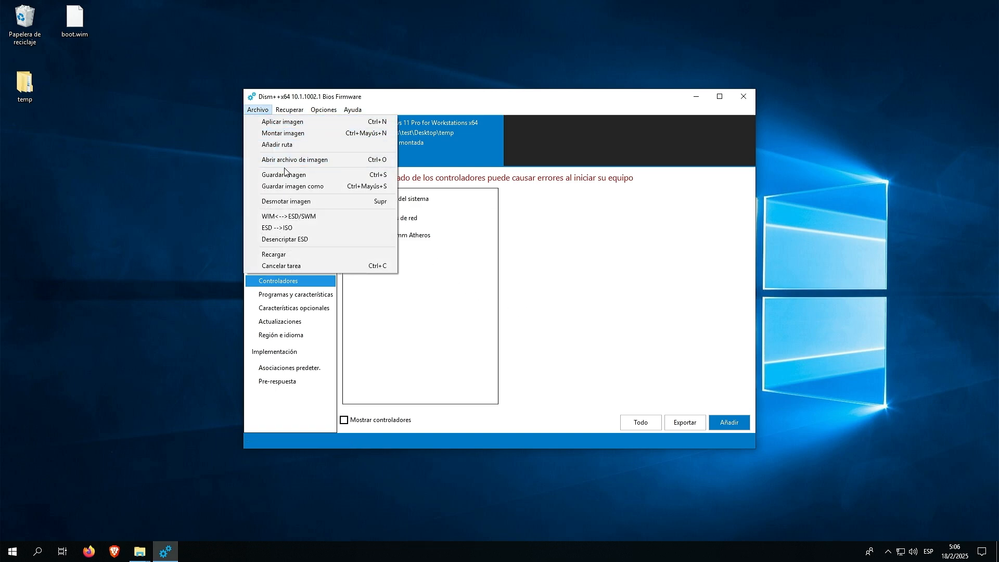
left_click(300, 177)
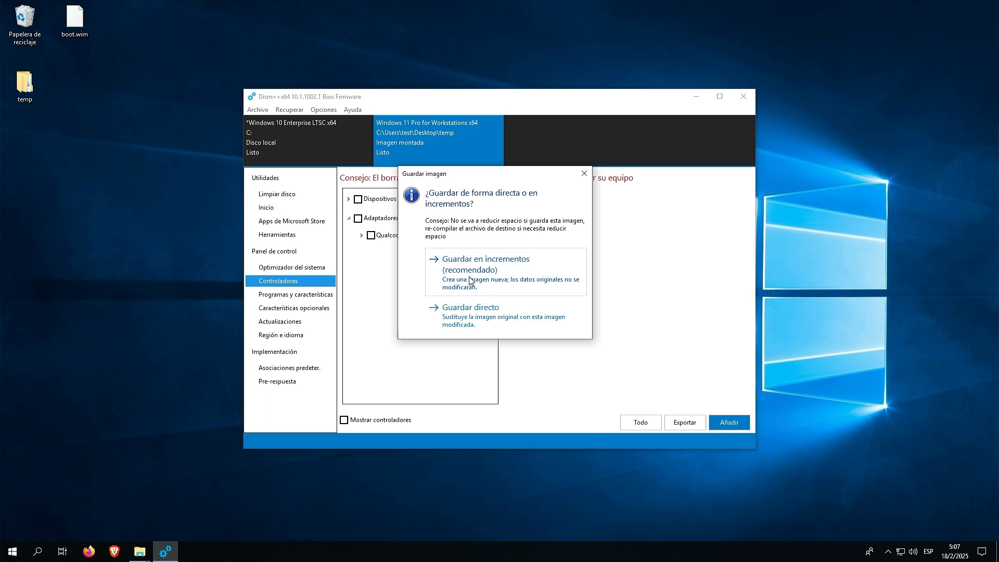
left_click(499, 321)
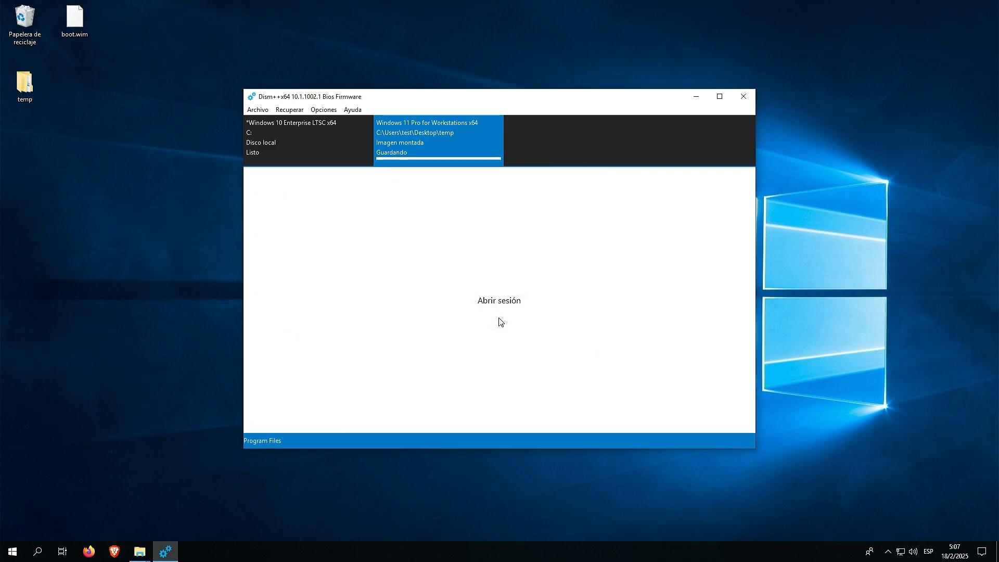
mouse_move(408, 170)
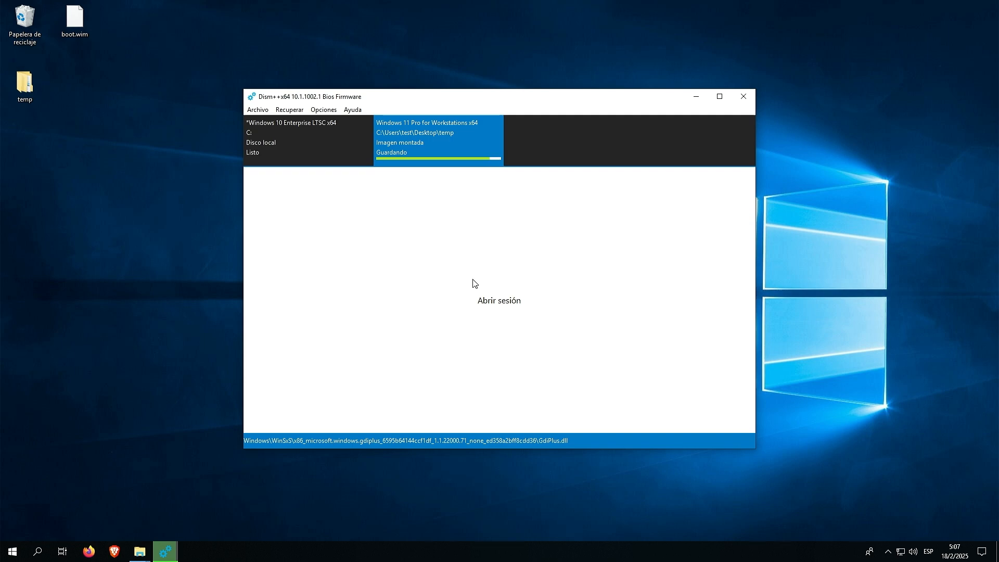
left_click(252, 111)
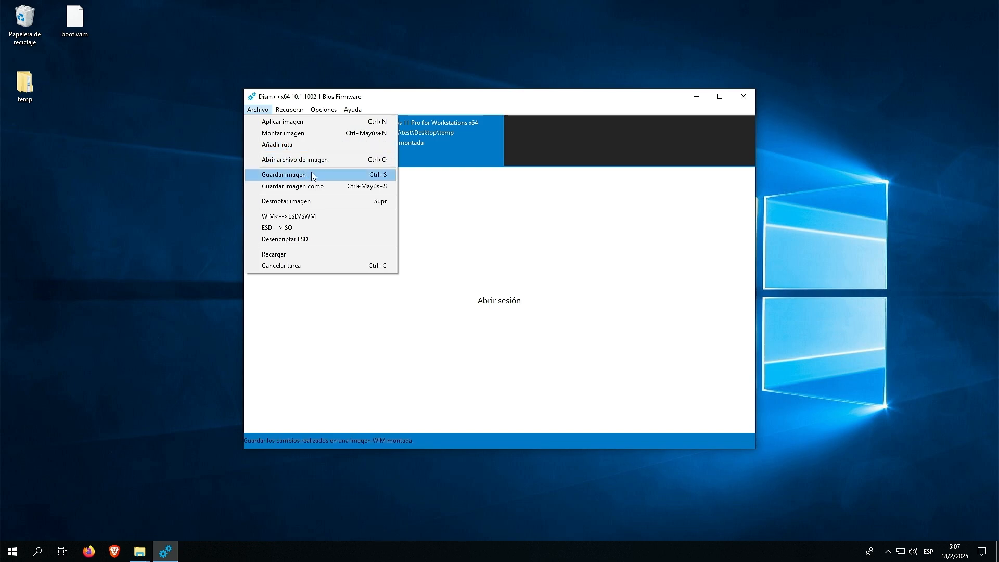
left_click(344, 201)
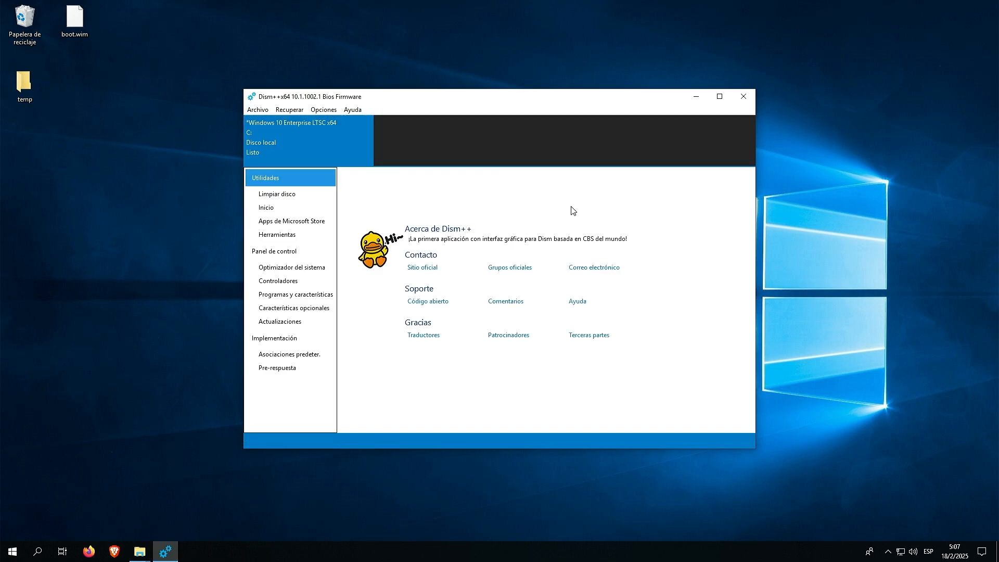
left_click(742, 101)
key("super")
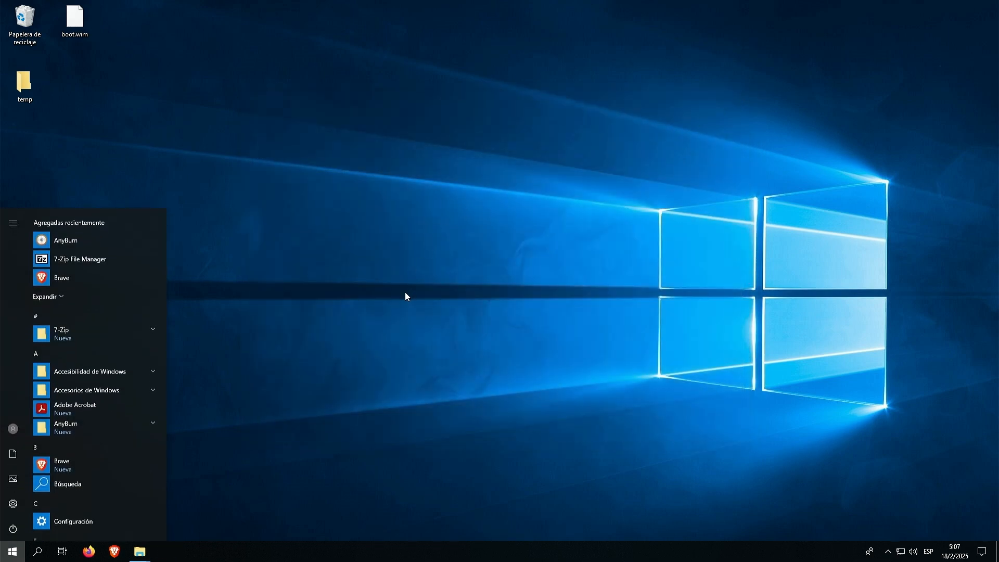
type("explorador")
key("Escape")
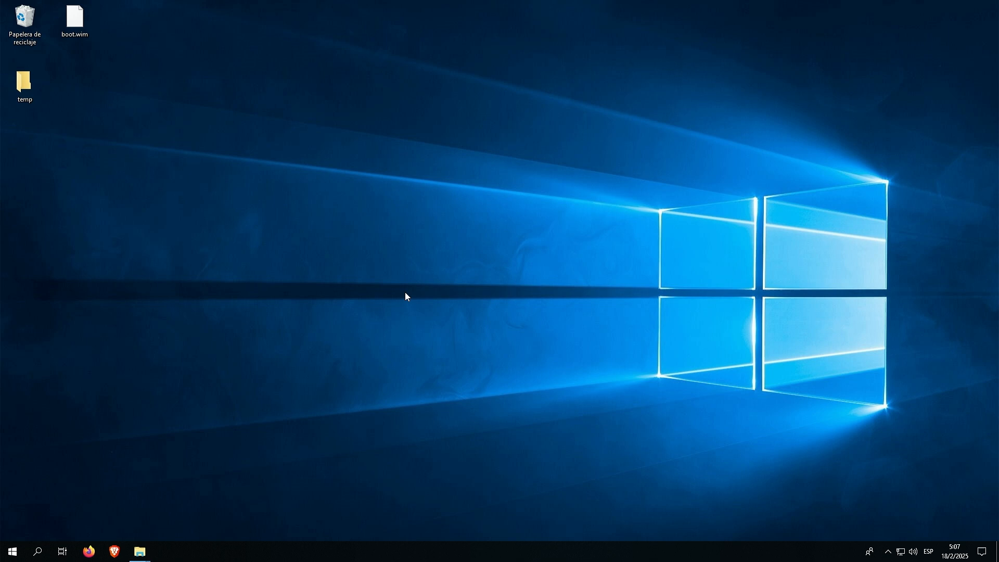
Launch AnyBurn and choose the task for editing an image file
key("super")
left_click(137, 242)
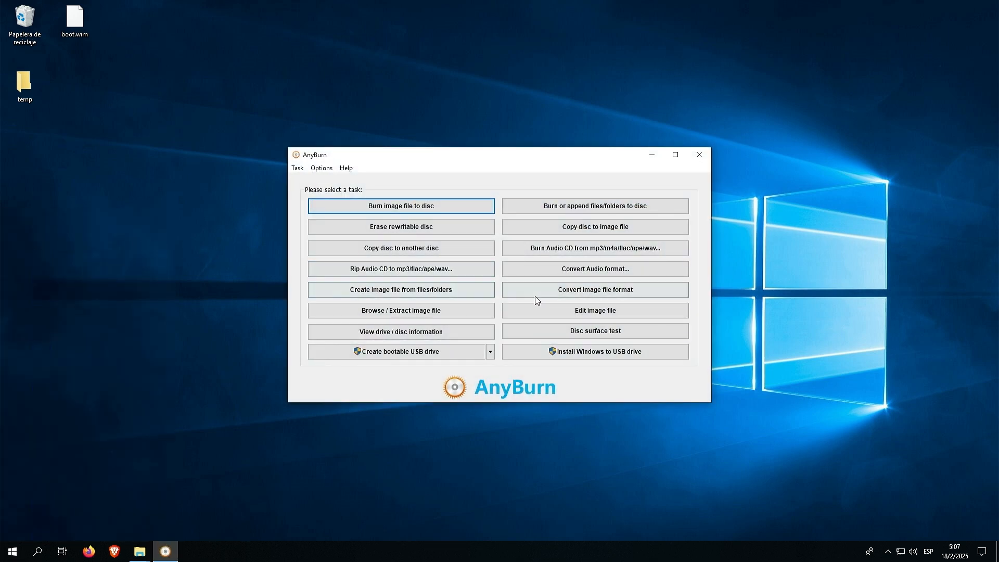
left_click(625, 312)
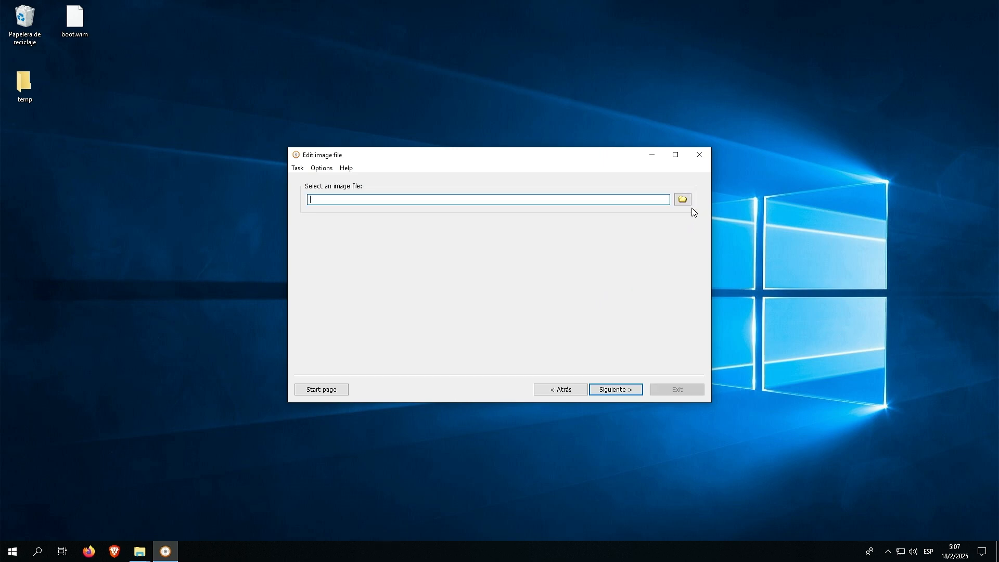
Load Windows_11_PE_x64_En.iso from G:\isos\windows for editing
left_click(685, 202)
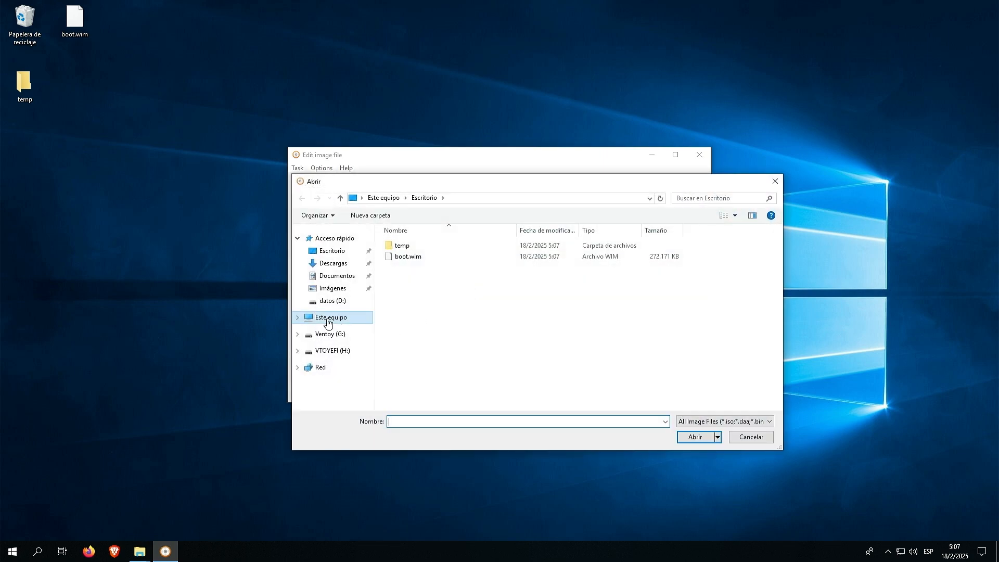
left_click(325, 319)
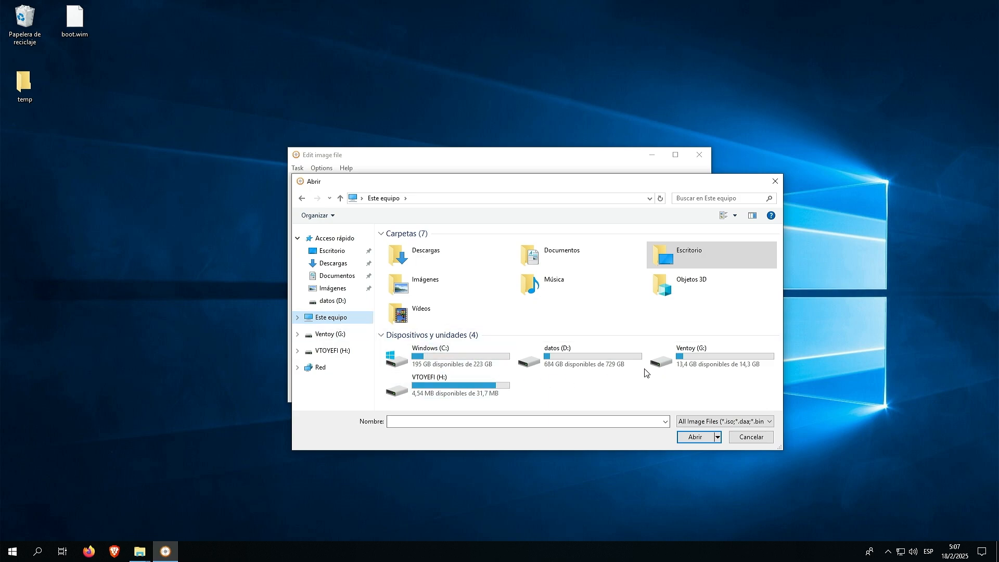
double_click(690, 363)
double_click(400, 248)
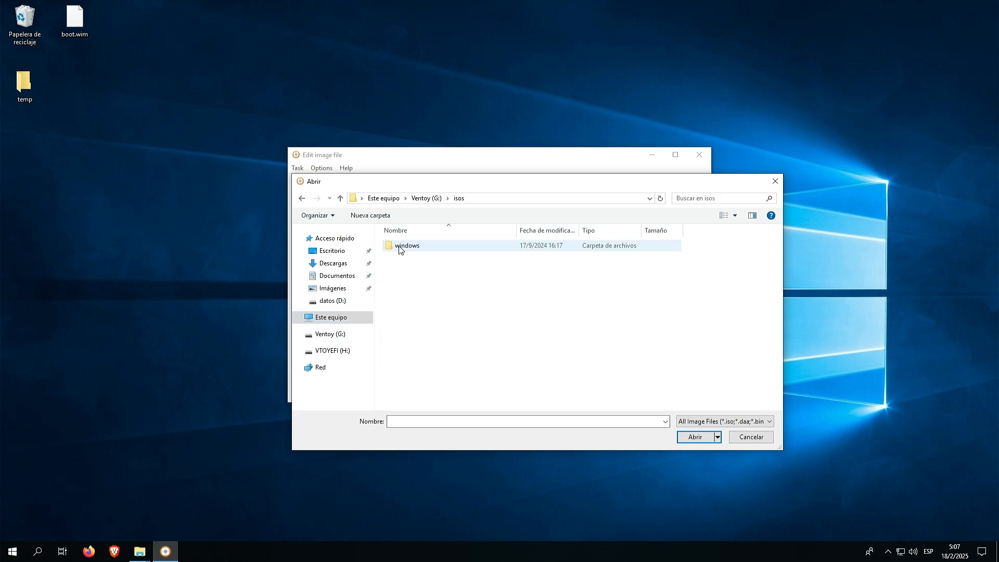
left_click(399, 249)
double_click(475, 249)
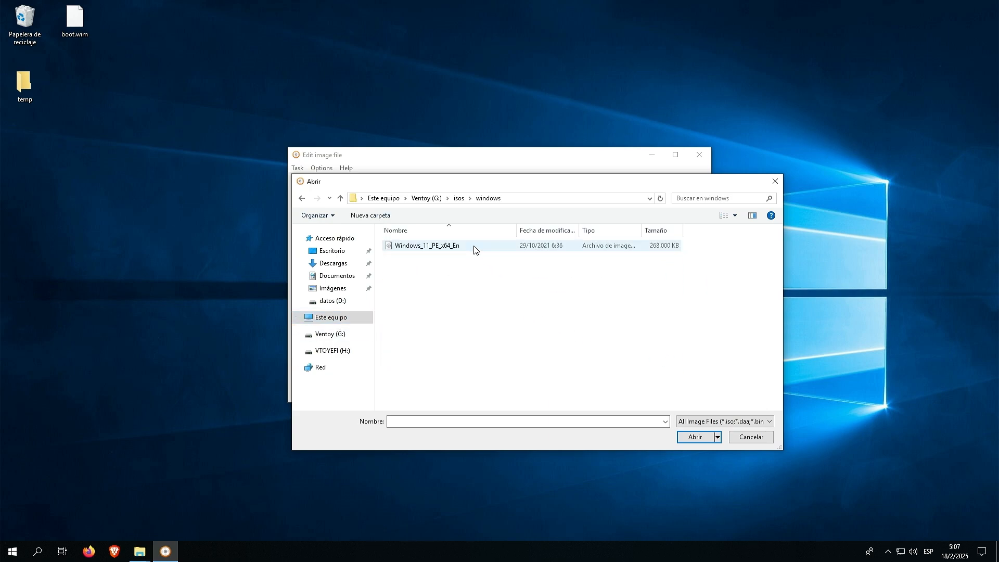
left_click(461, 249)
left_click(690, 438)
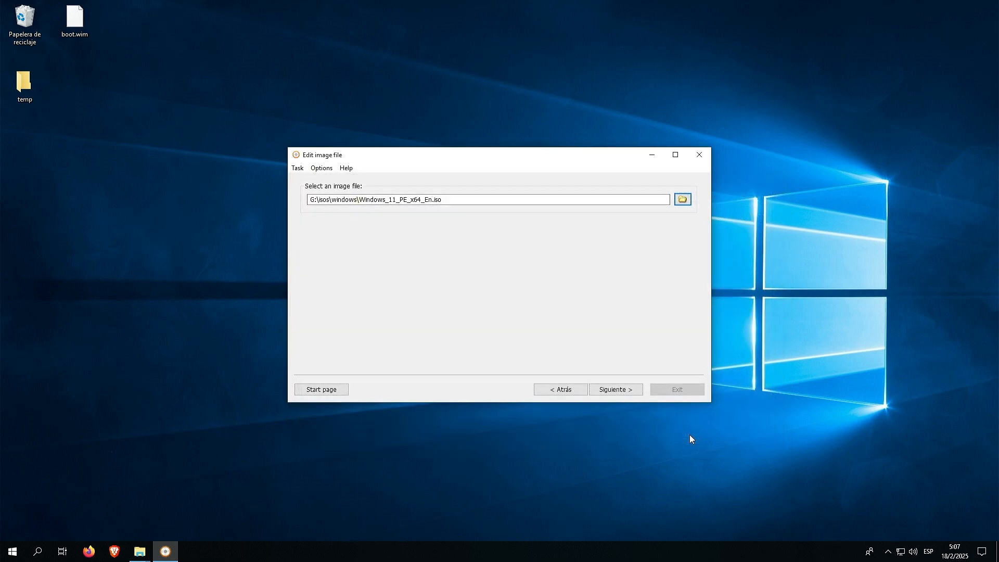
left_click(622, 389)
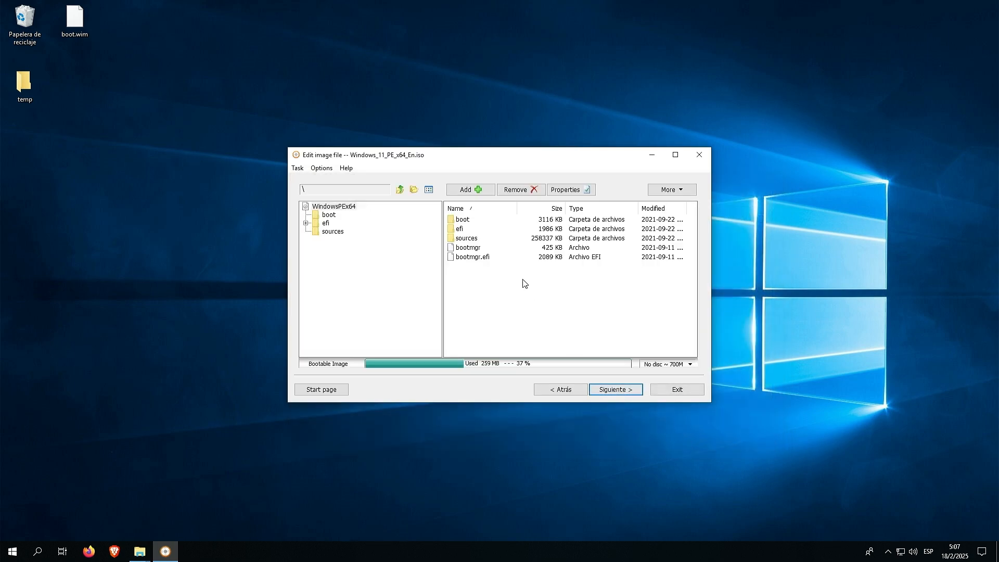
Replace boot.wim in the ISO's sources folder with the modified boot.wim from the desktop
double_click(472, 239)
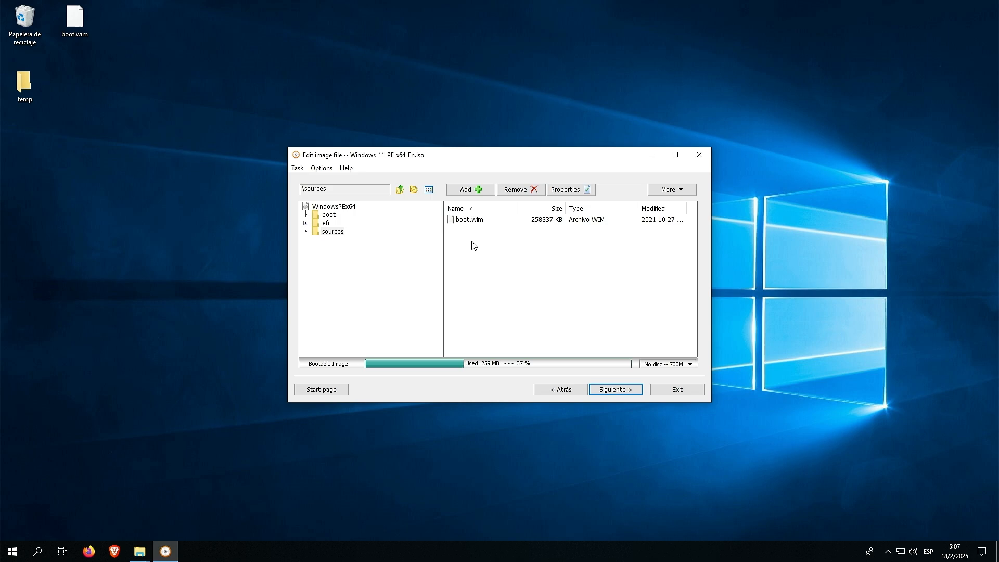
left_click_drag(74, 18, 512, 299)
left_click(410, 379)
Create the edited image as Windows_11_PE_x64_En_driver_net.iso in G:\isos\windows, and exit AnyBurn
left_click(616, 390)
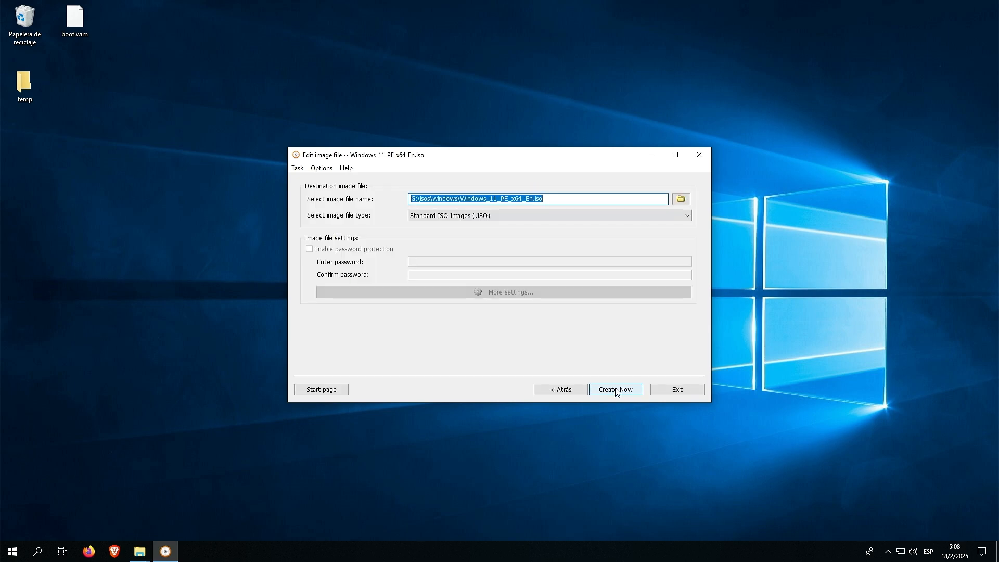
left_click(616, 390)
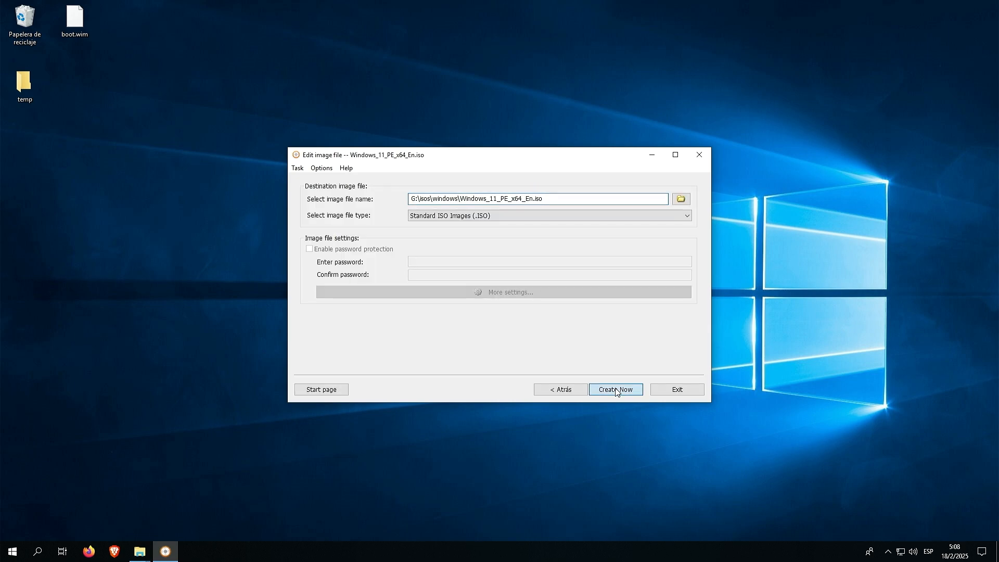
left_click(534, 199)
type("_driov")
key("BackSpace")
key("BackSpace")
type("ver_ne")
left_click(634, 391)
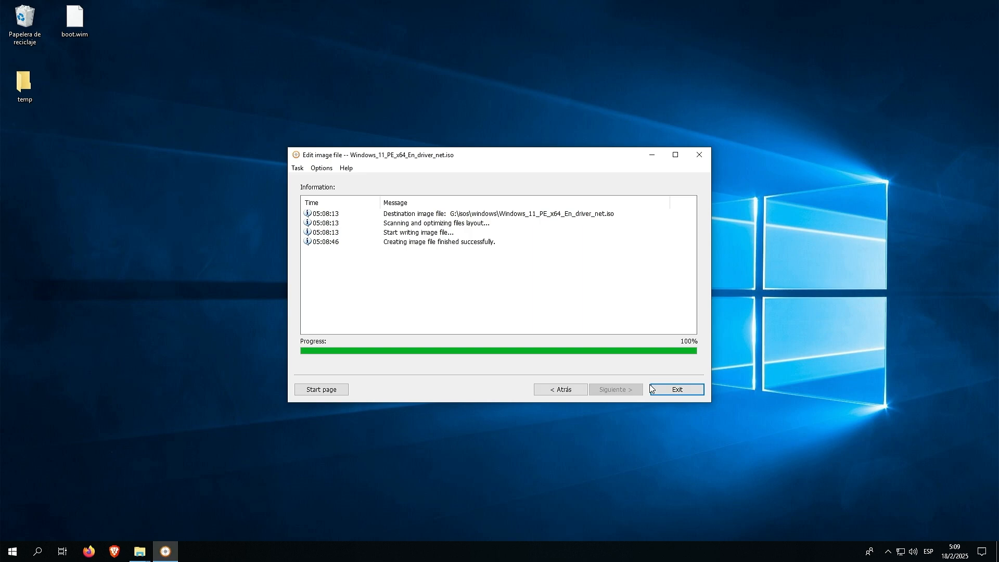
left_click(655, 389)
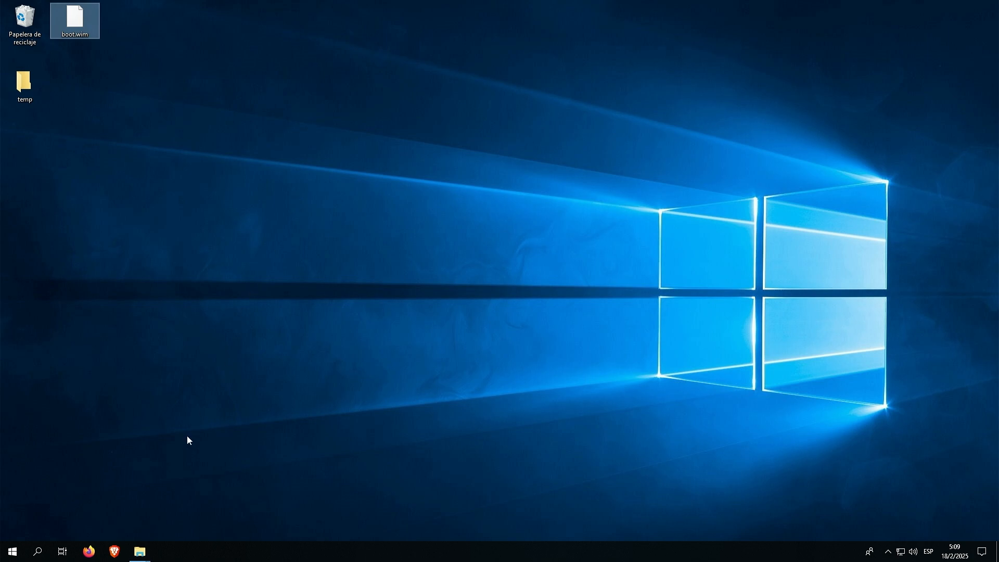
Restart the computer
left_click(13, 551)
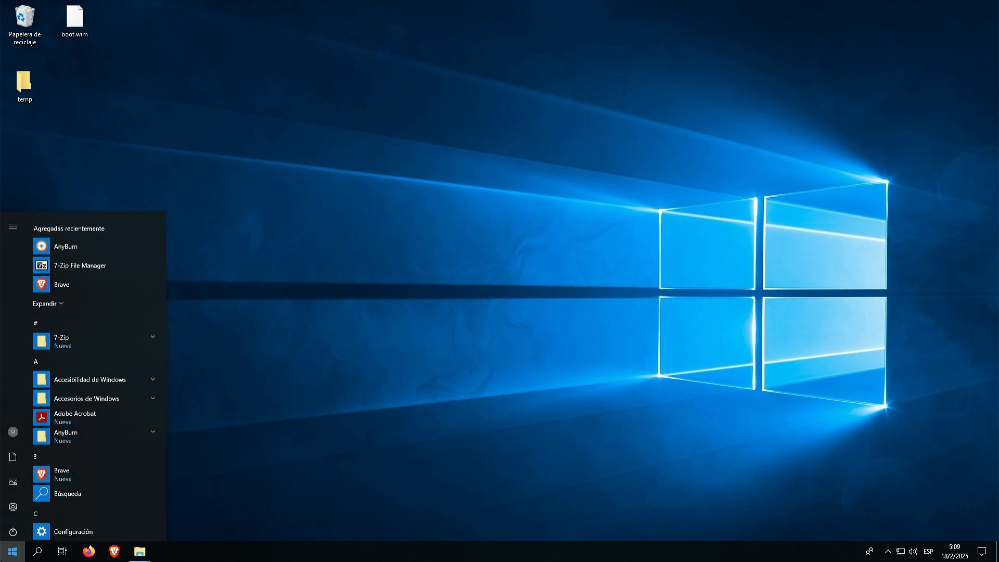
left_click(12, 527)
left_click(27, 503)
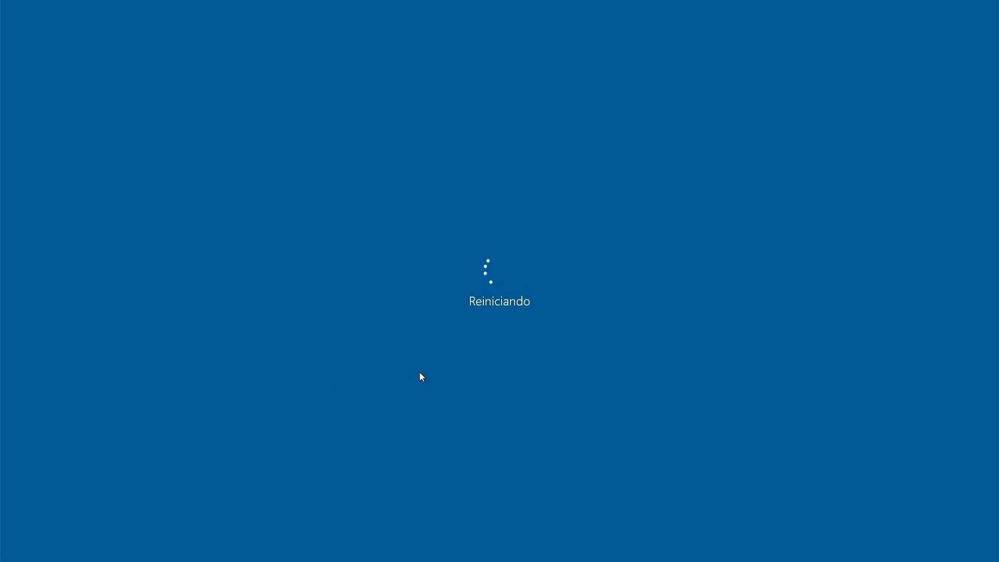